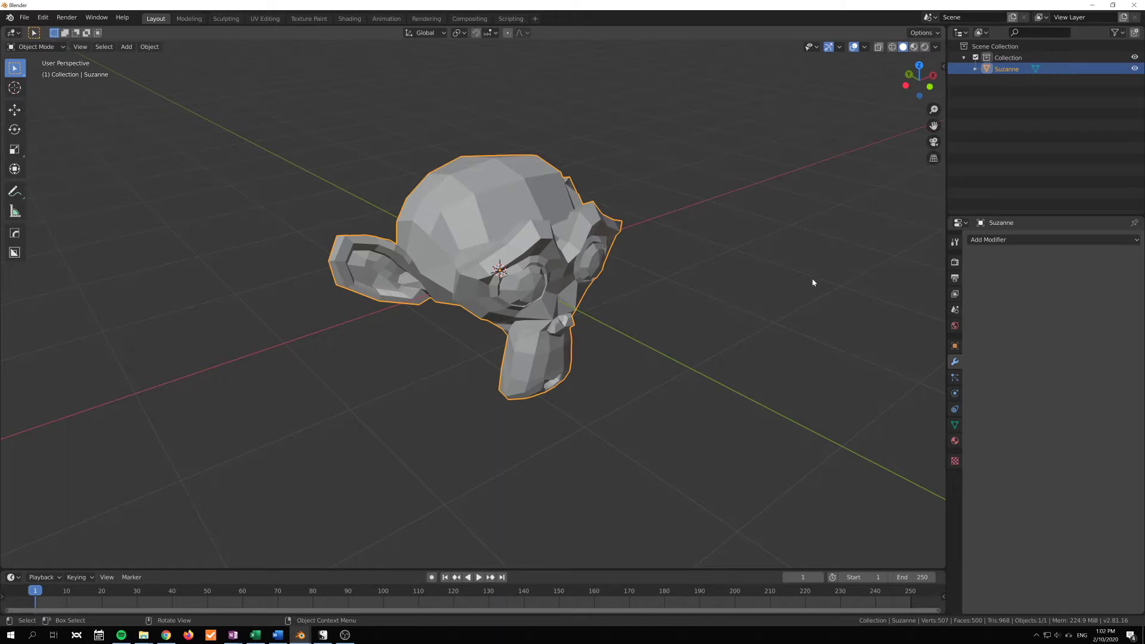
- Add a Lattice modifier to the Suzanne monkey head
middle_drag(737, 284, 764, 281)
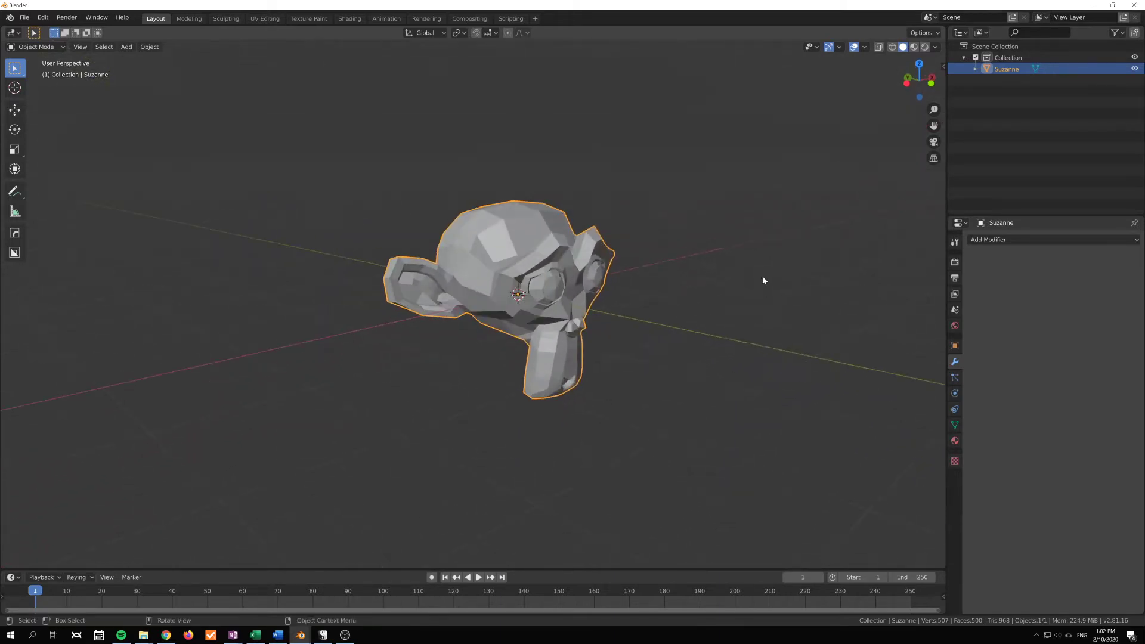
key(shift+a)
mouse_move(756, 268)
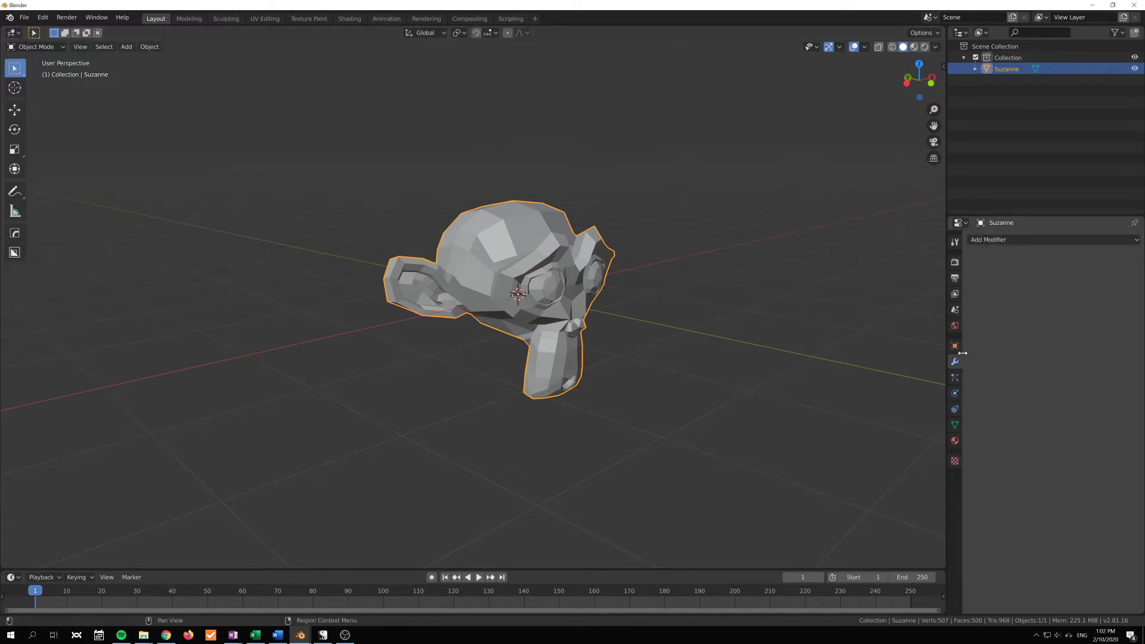
click(1013, 240)
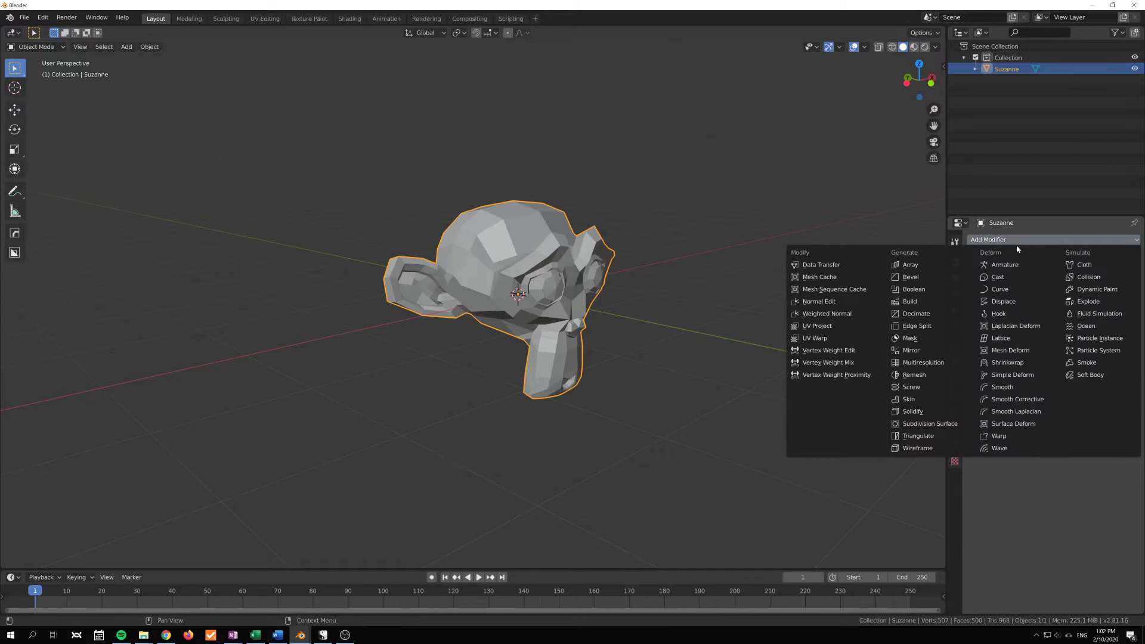
click(1002, 338)
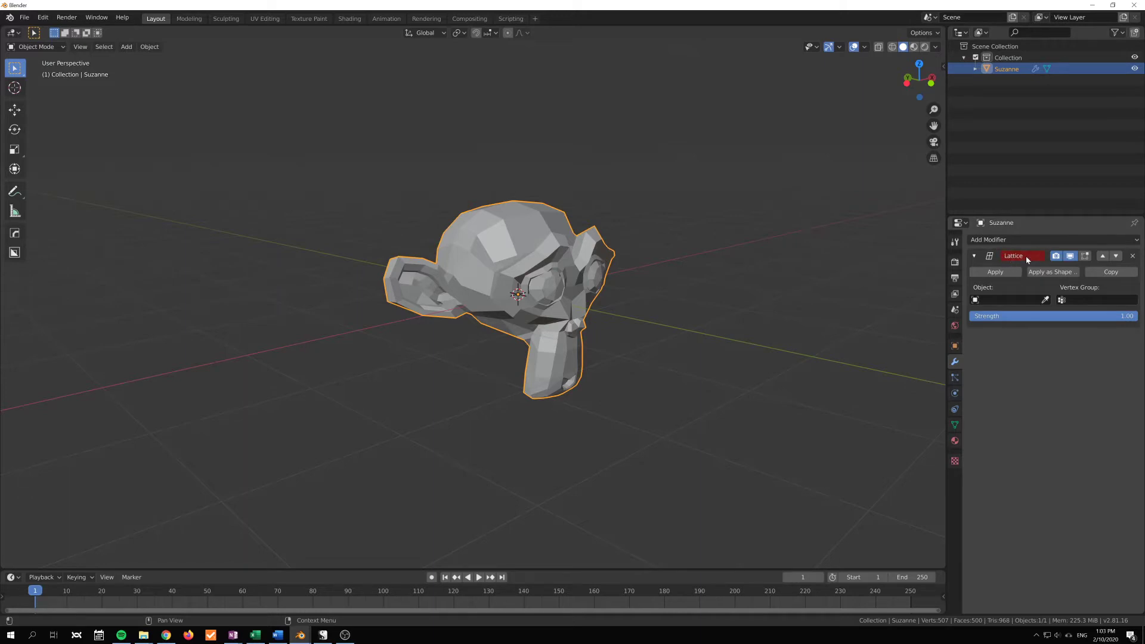
click(975, 256)
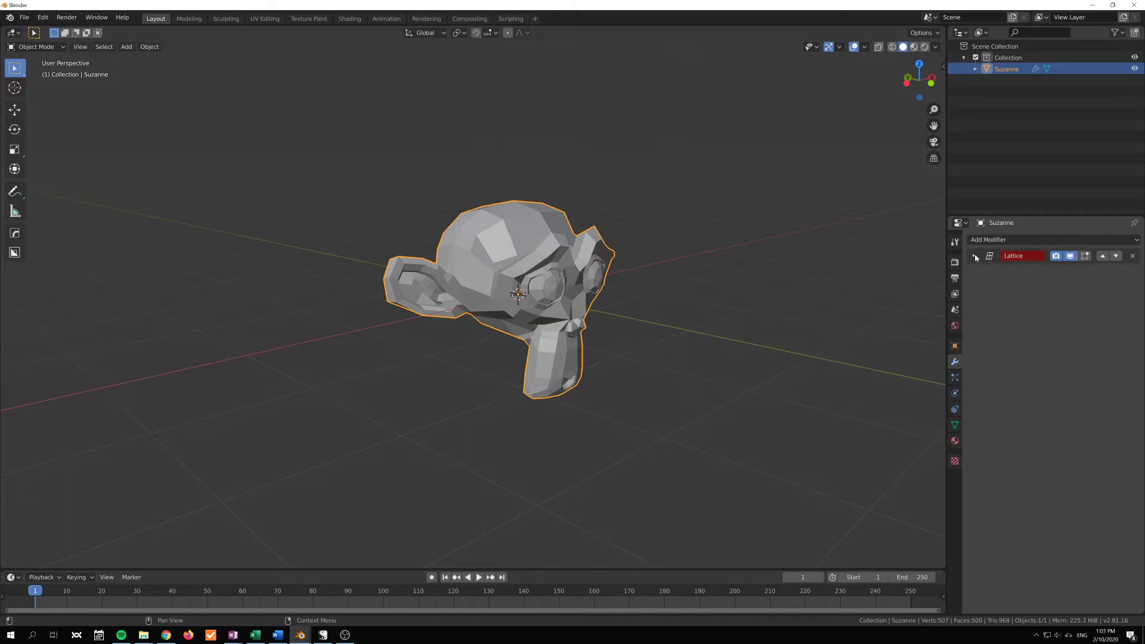
click(975, 256)
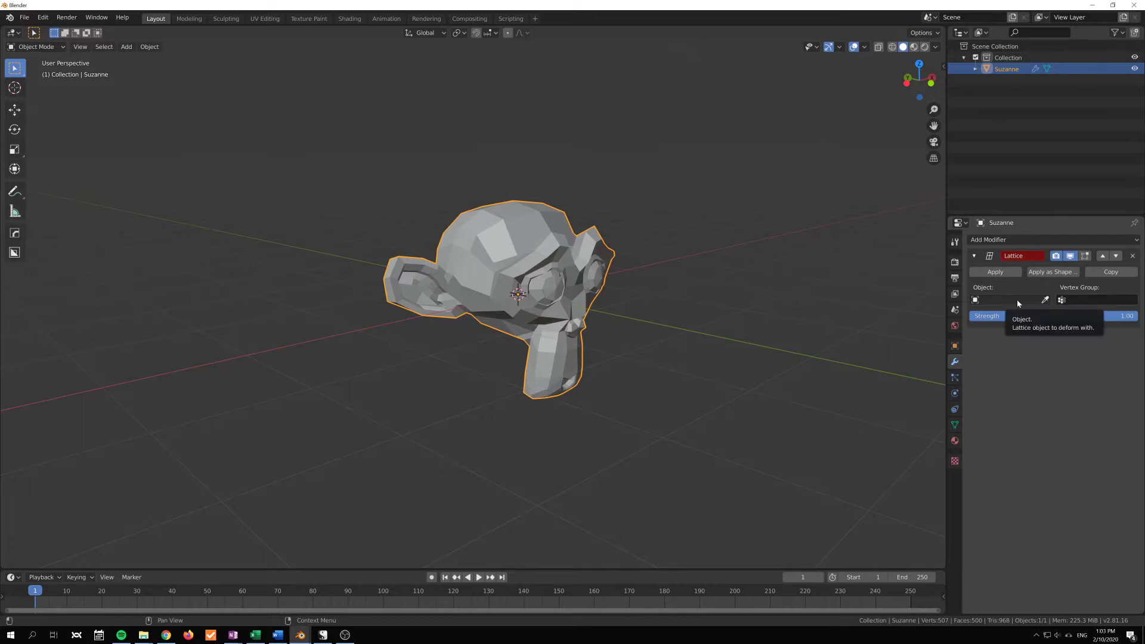
click(998, 302)
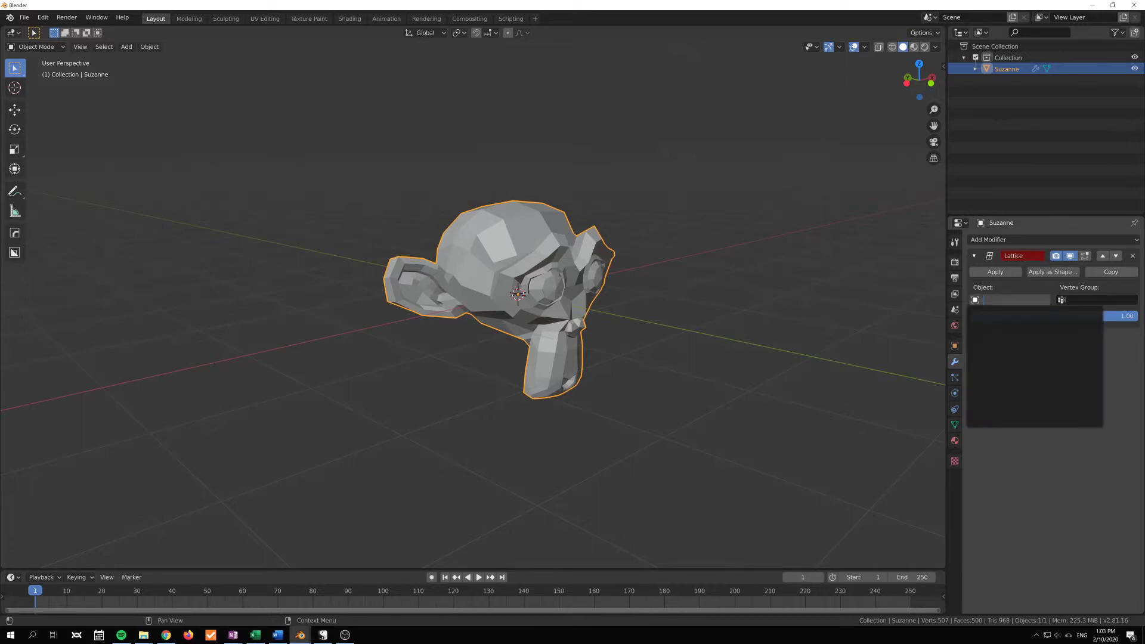
- Add a lattice object at the origin and scale it uniformly by about 2.17 so it surrounds the monkey head
key(shift+a)
mouse_move(711, 306)
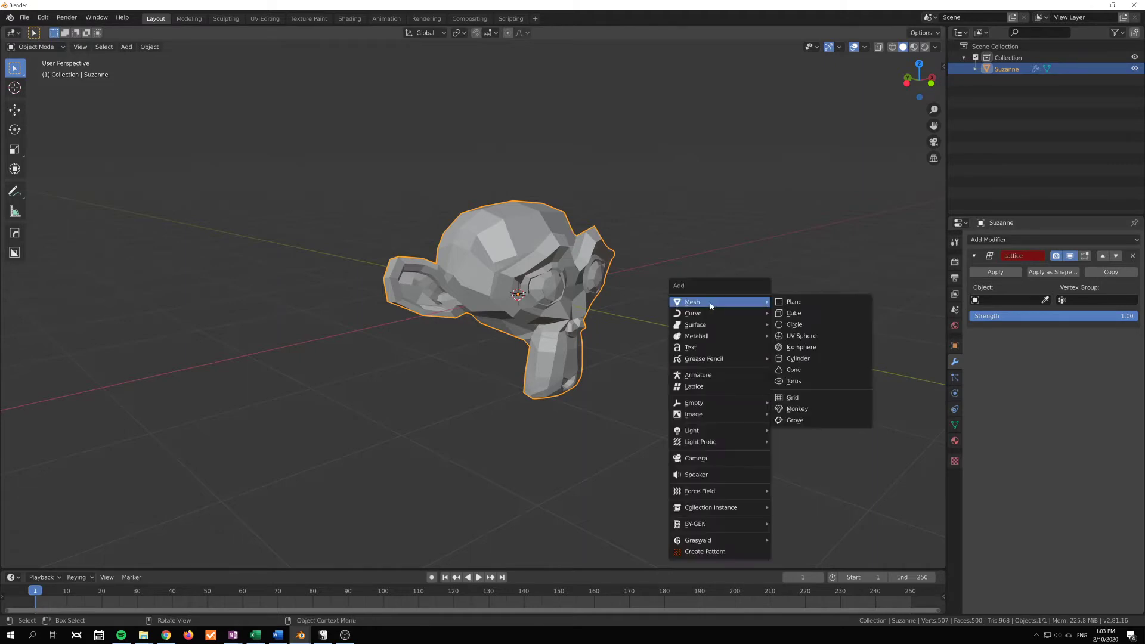
mouse_move(734, 406)
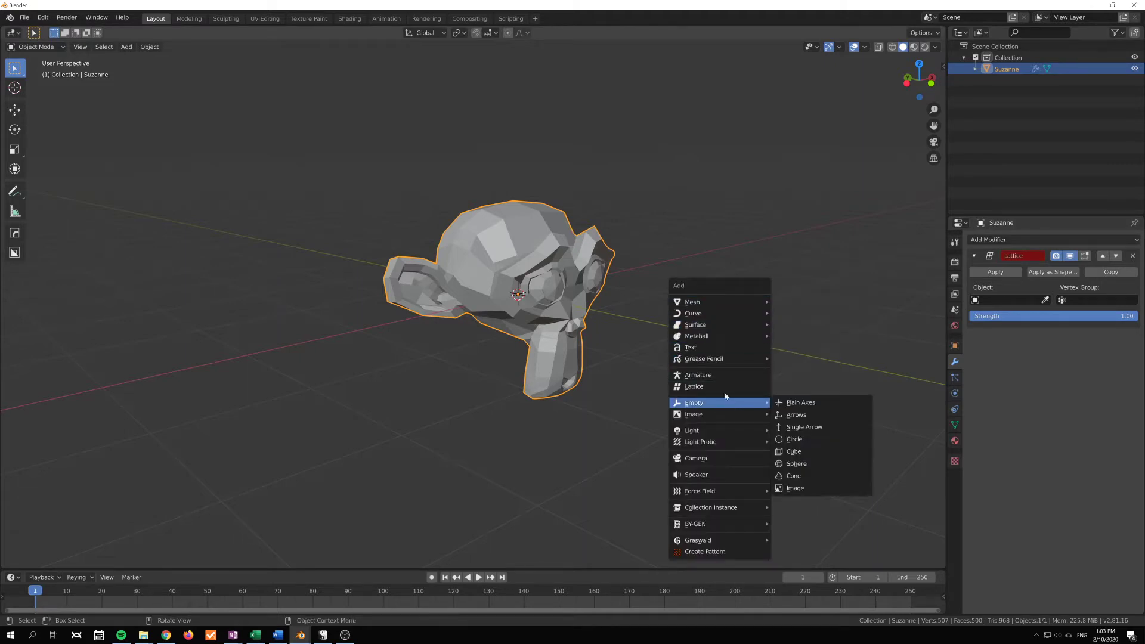
click(753, 387)
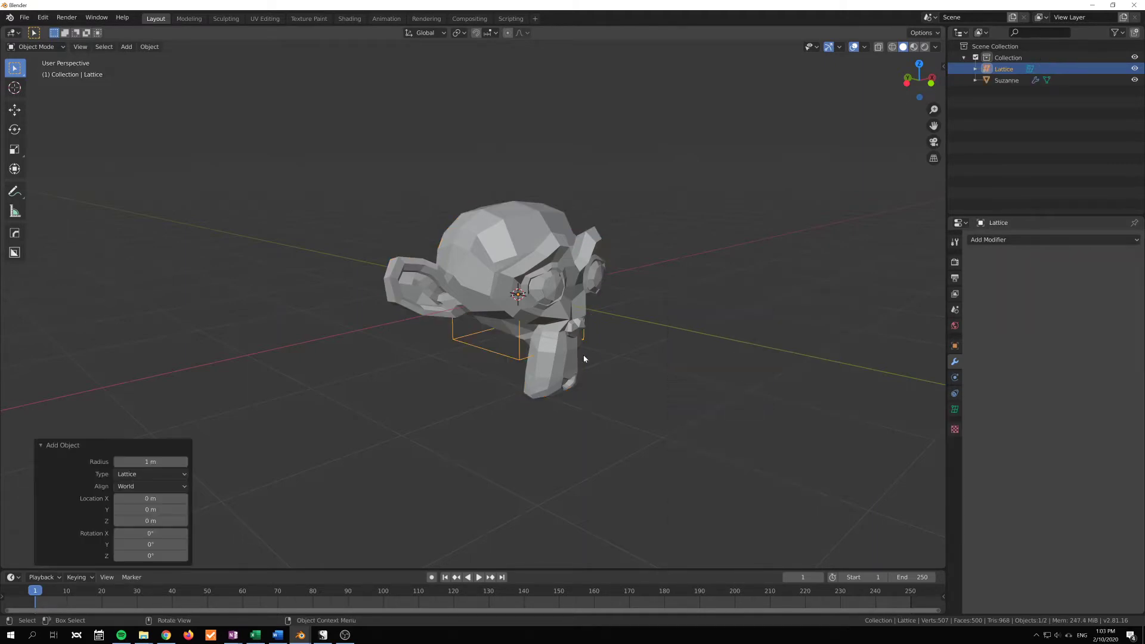
key(s)
click(668, 396)
middle_drag(686, 396, 706, 357)
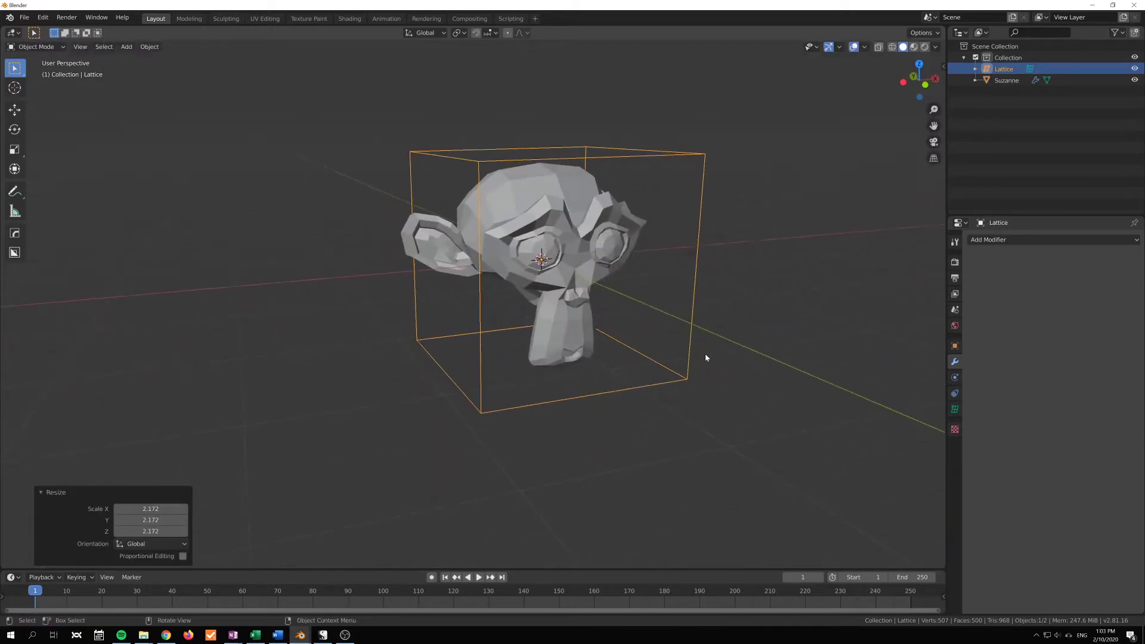
click(578, 290)
click(698, 404)
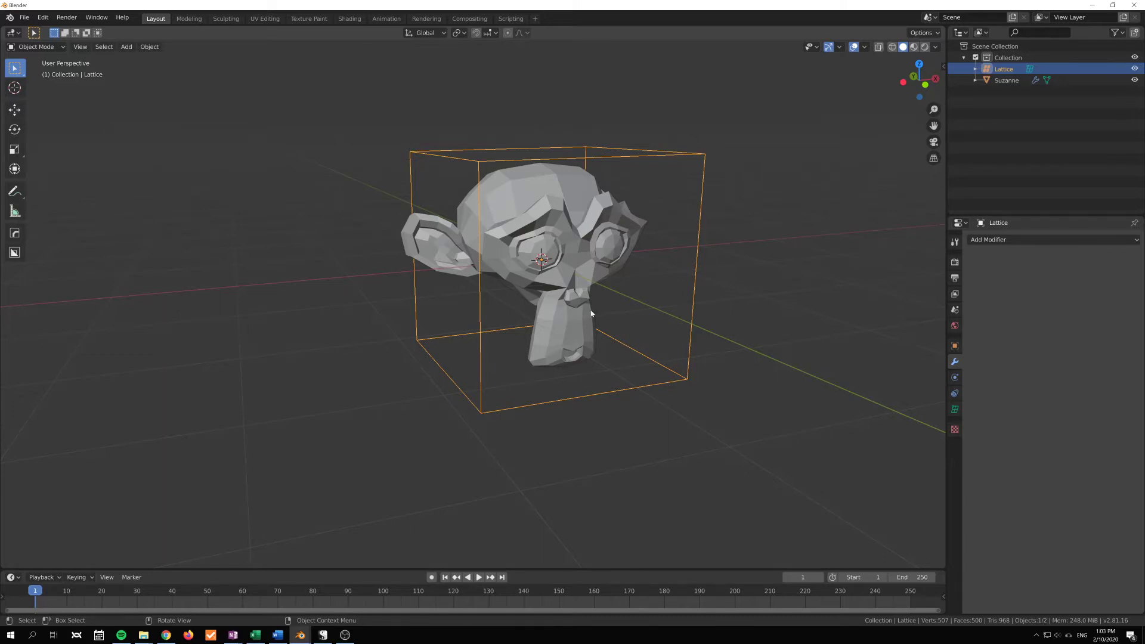
- Assign the Lattice object as the deforming object in Suzanne's Lattice modifier
click(536, 282)
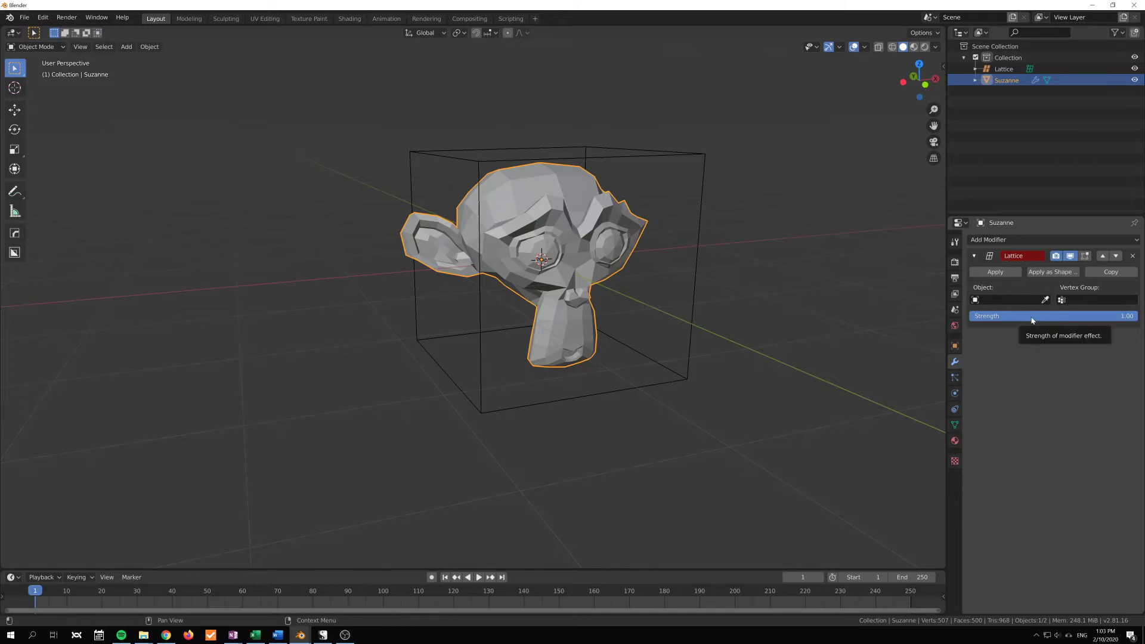
click(1014, 299)
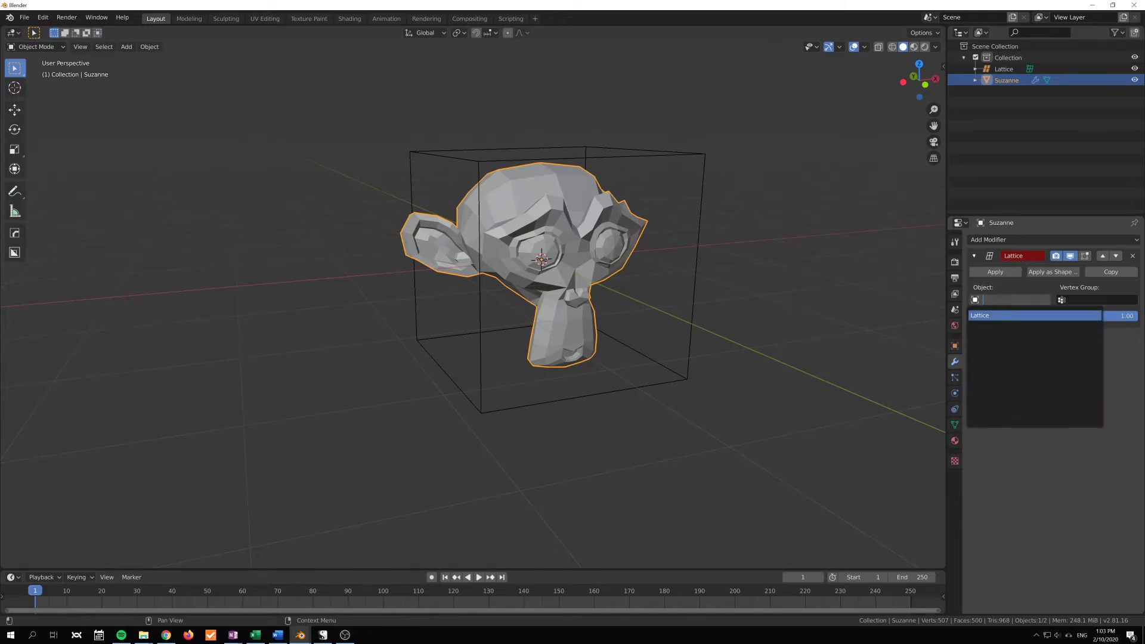
click(1085, 302)
click(1109, 300)
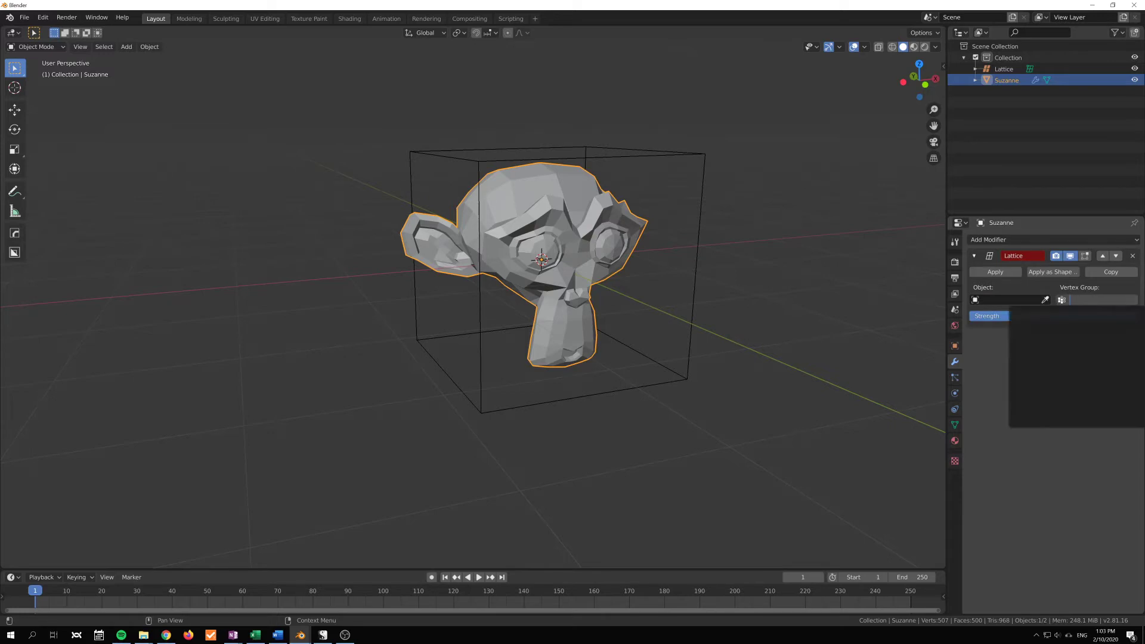
click(1080, 306)
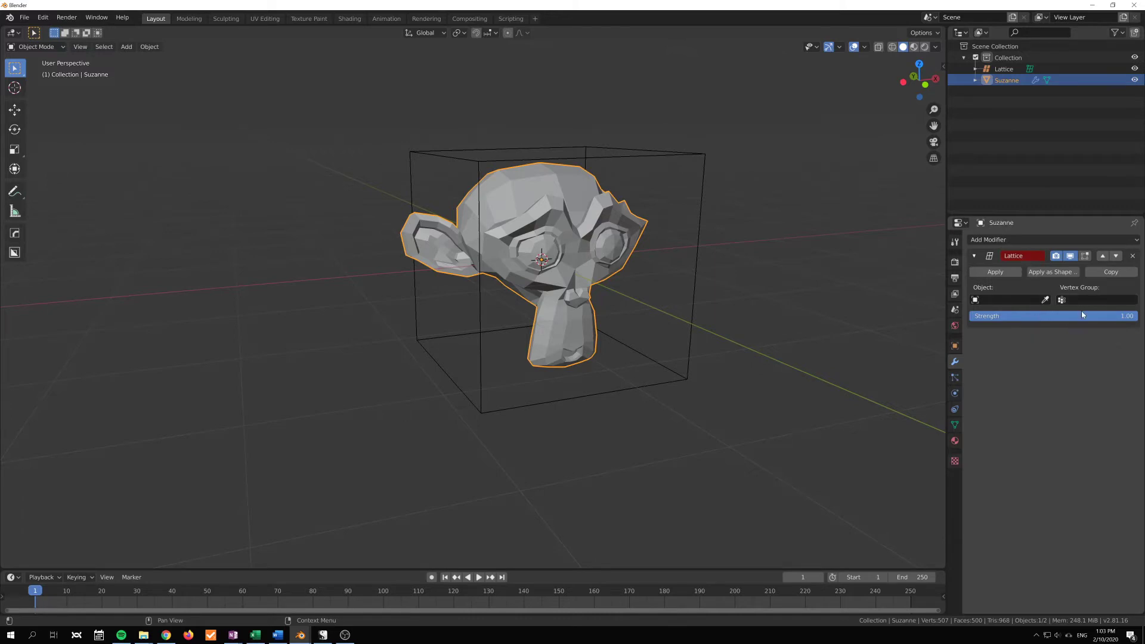
click(1015, 305)
click(993, 316)
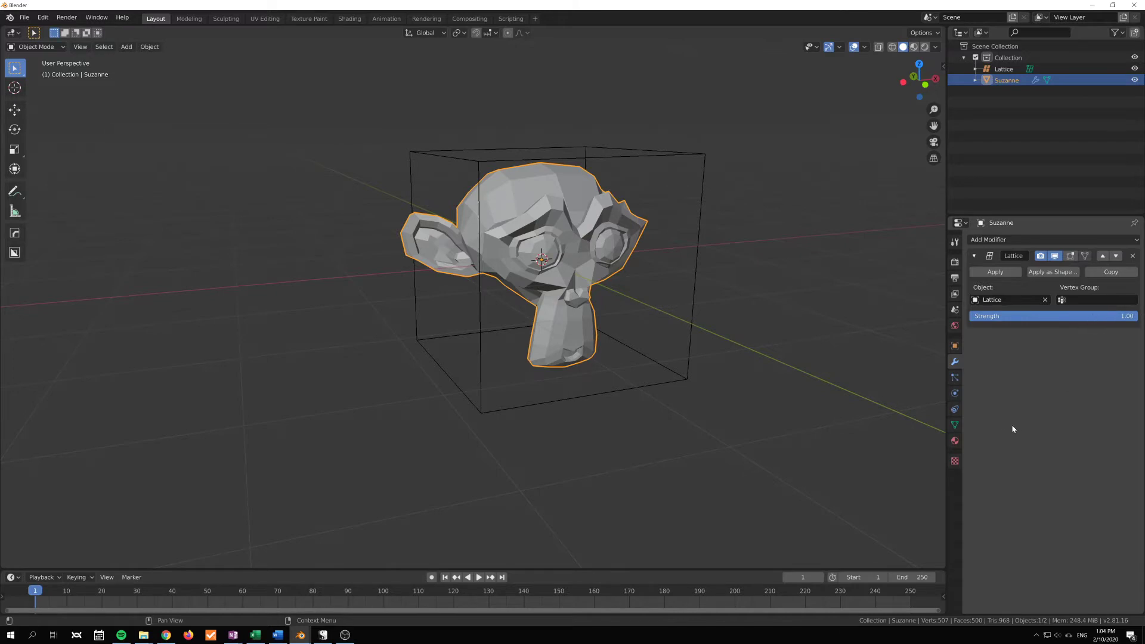
- Select the lattice cage around the monkey head and show its object data properties
middle_drag(715, 321, 746, 364)
click(694, 404)
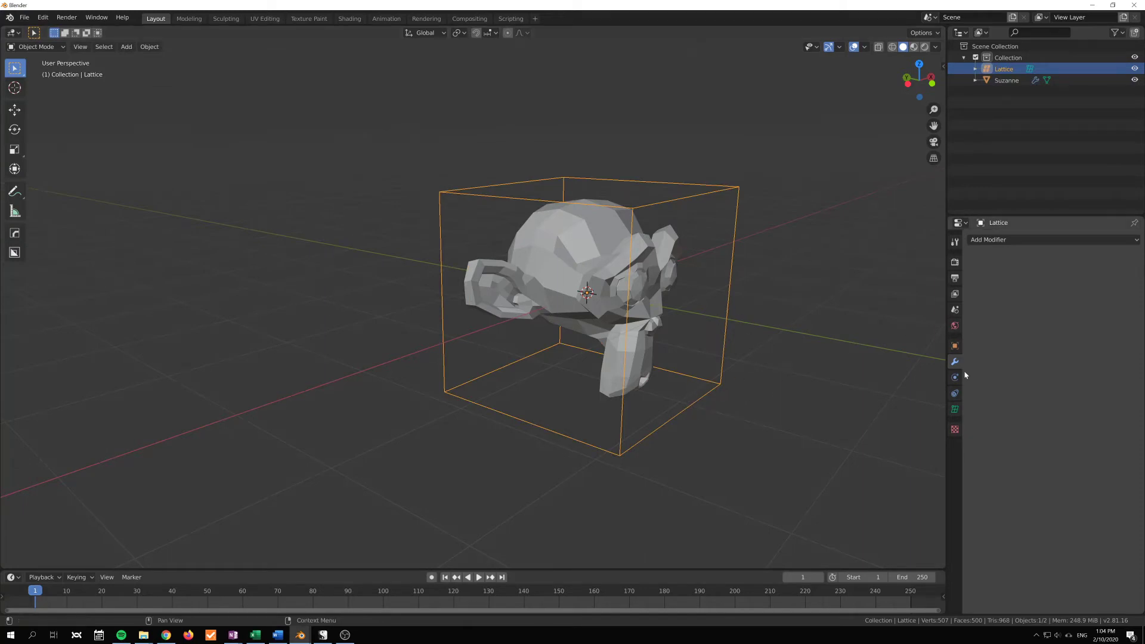
click(955, 410)
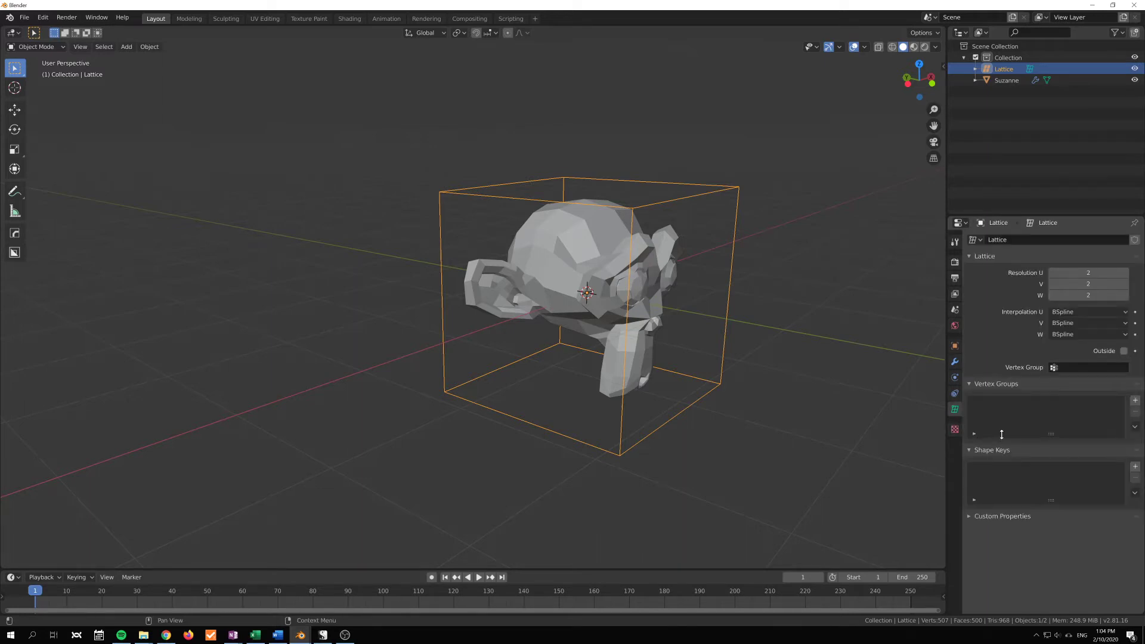
mouse_move(802, 373)
middle_down()
mouse_move(833, 421)
mouse_move(813, 360)
mouse_move(814, 378)
middle_up()
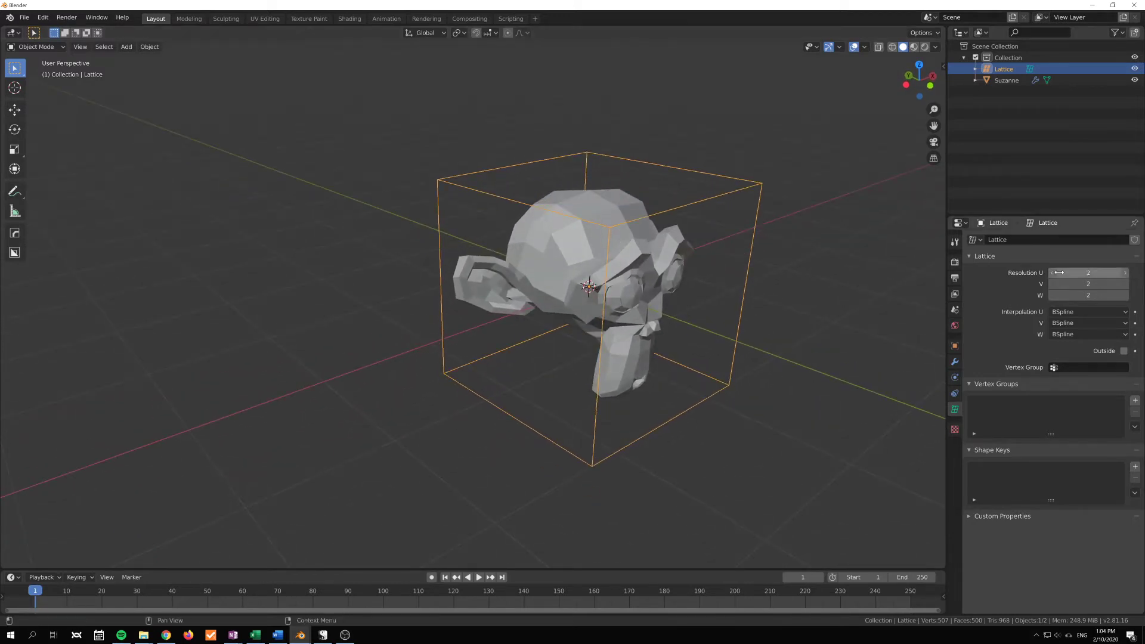
- Examine the interpolation types offered for the lattice's U direction and how the cage surrounds the monkey head
click(1074, 312)
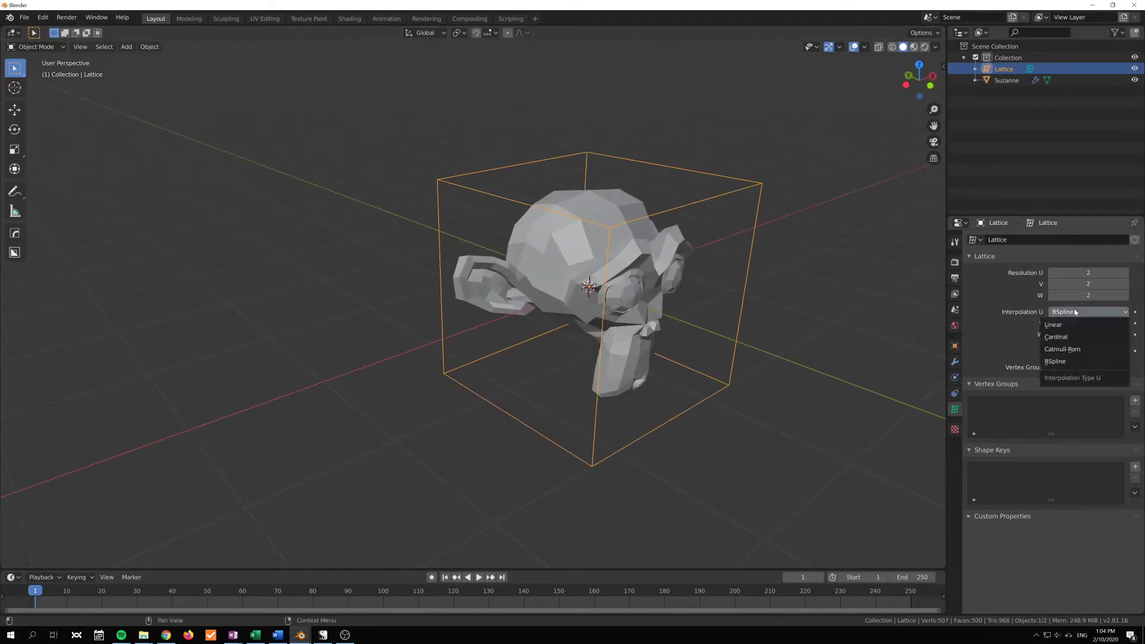
click(1076, 311)
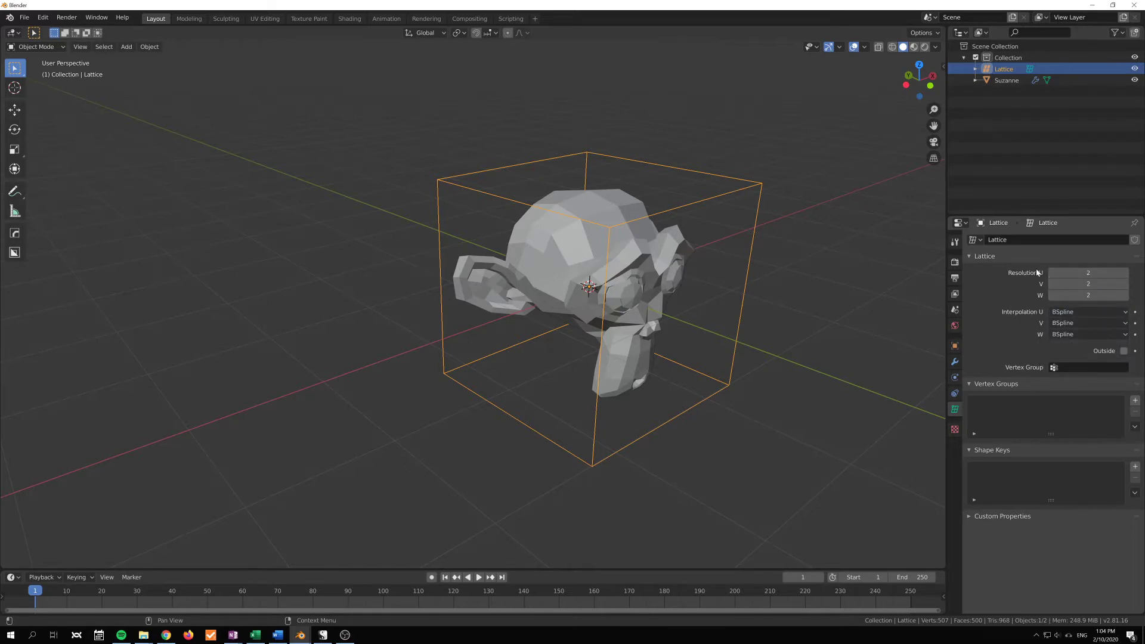
middle_drag(670, 288, 835, 310)
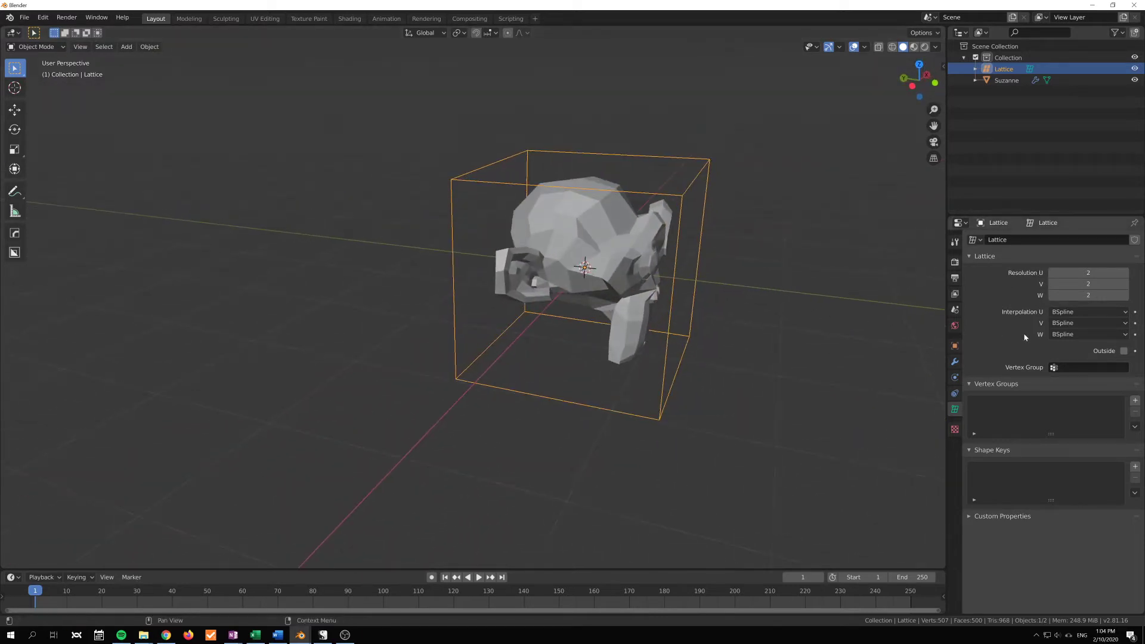
click(1081, 312)
click(1080, 312)
middle_drag(786, 369, 782, 349)
click(611, 266)
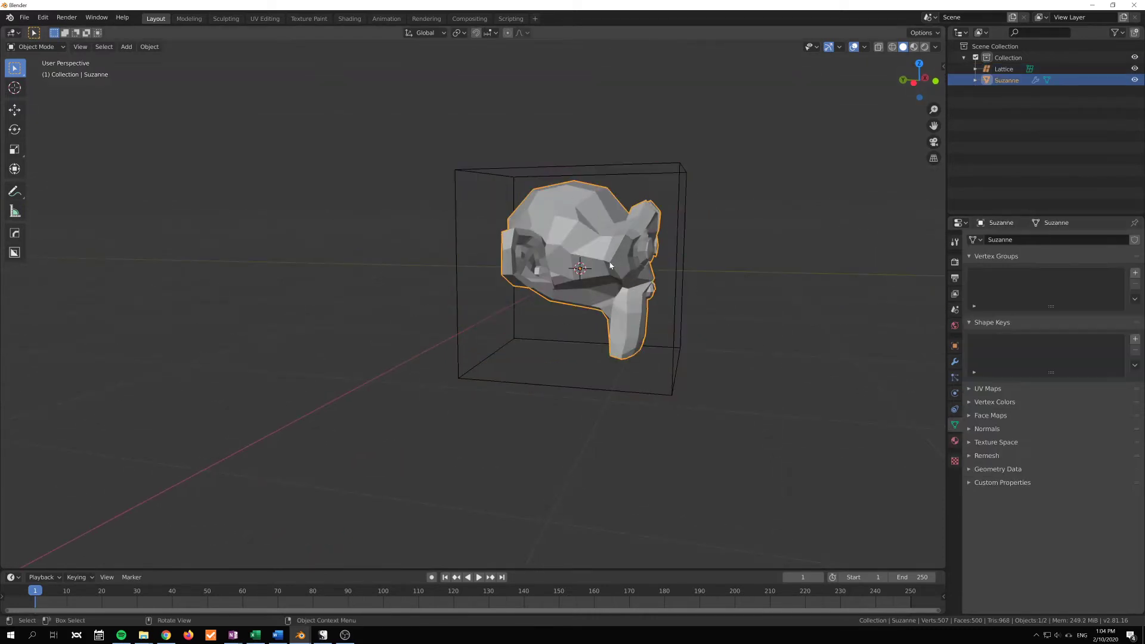
mouse_move(608, 238)
middle_down()
mouse_move(605, 252)
mouse_move(611, 243)
middle_up()
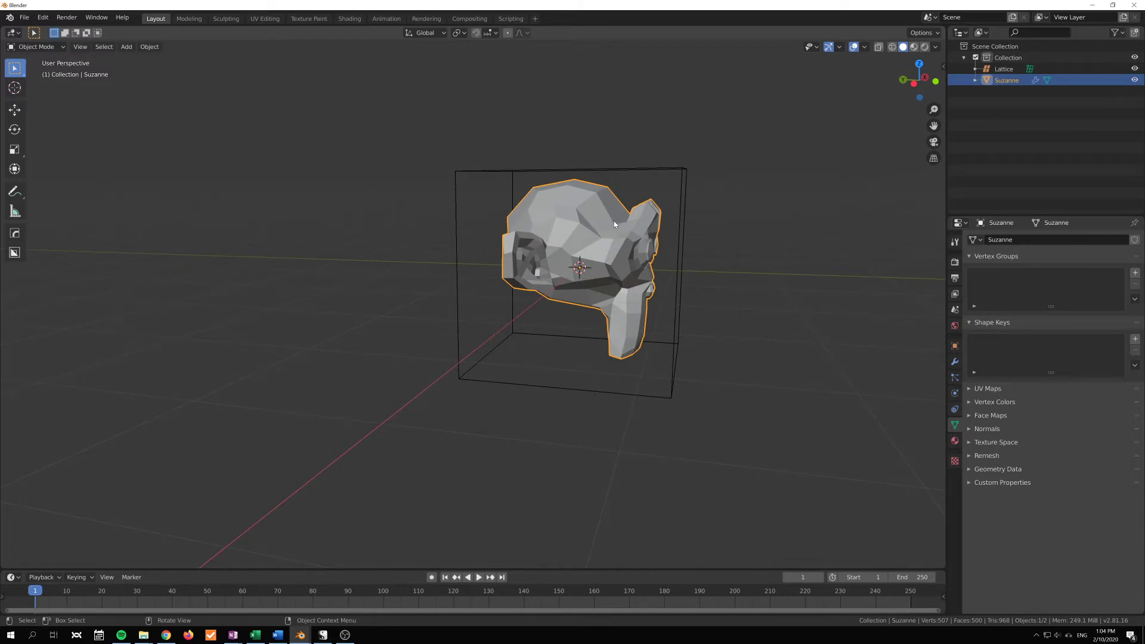
click(681, 189)
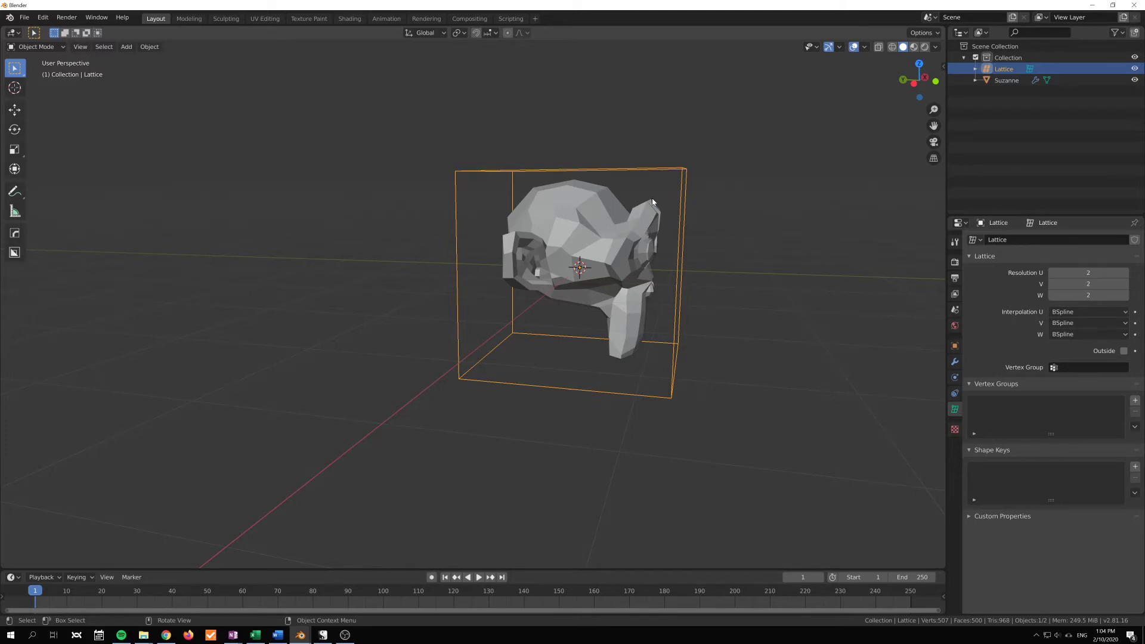
click(1083, 311)
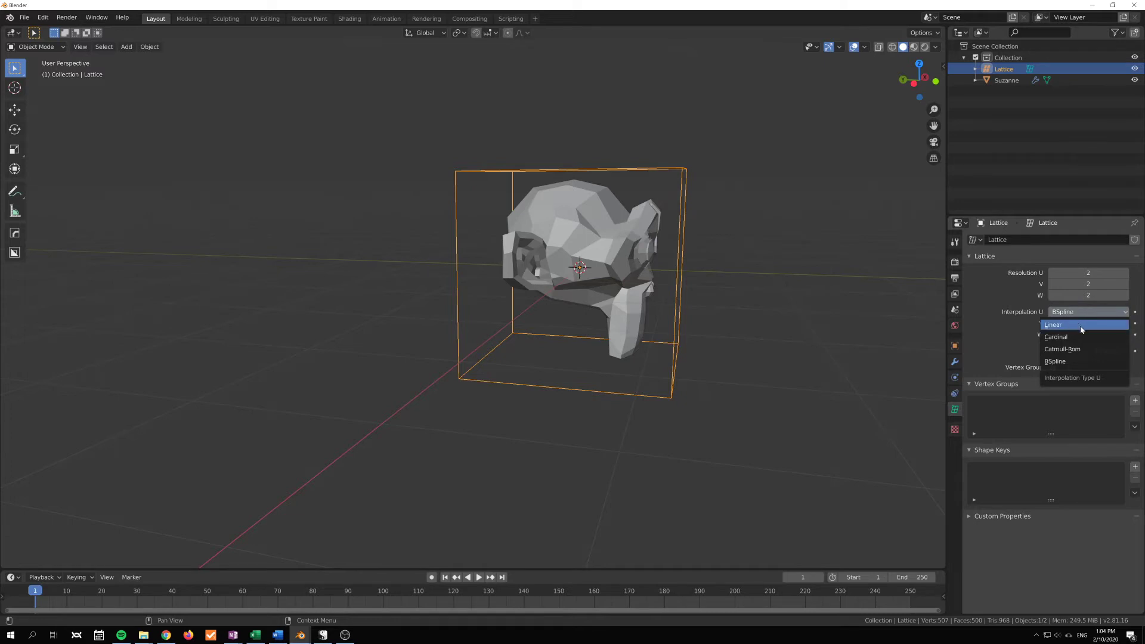
click(1075, 310)
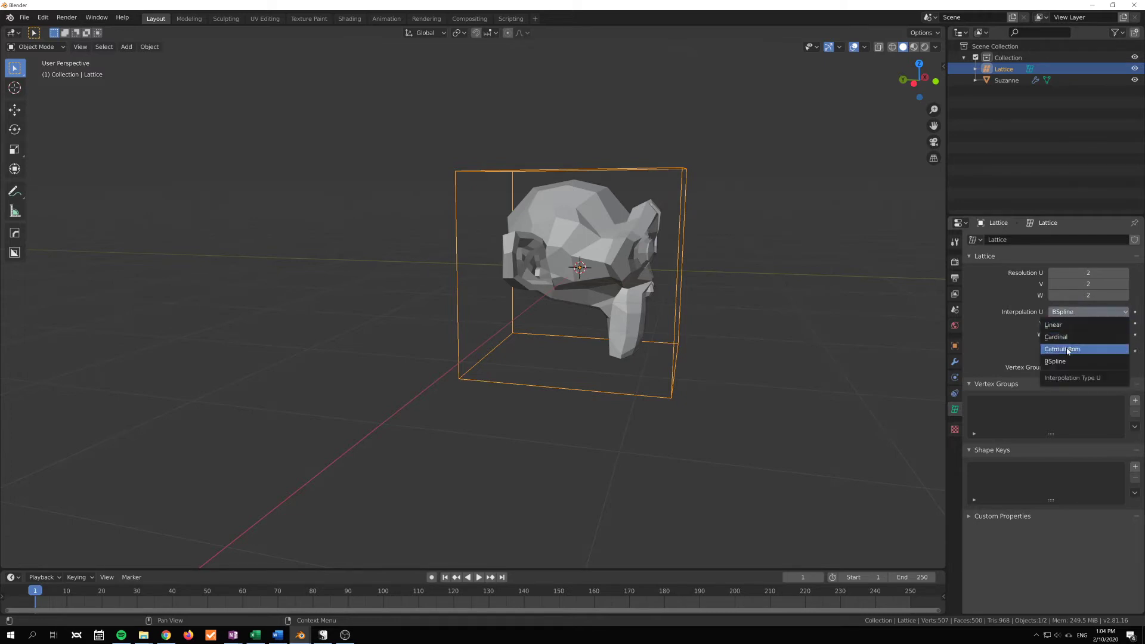
click(1074, 314)
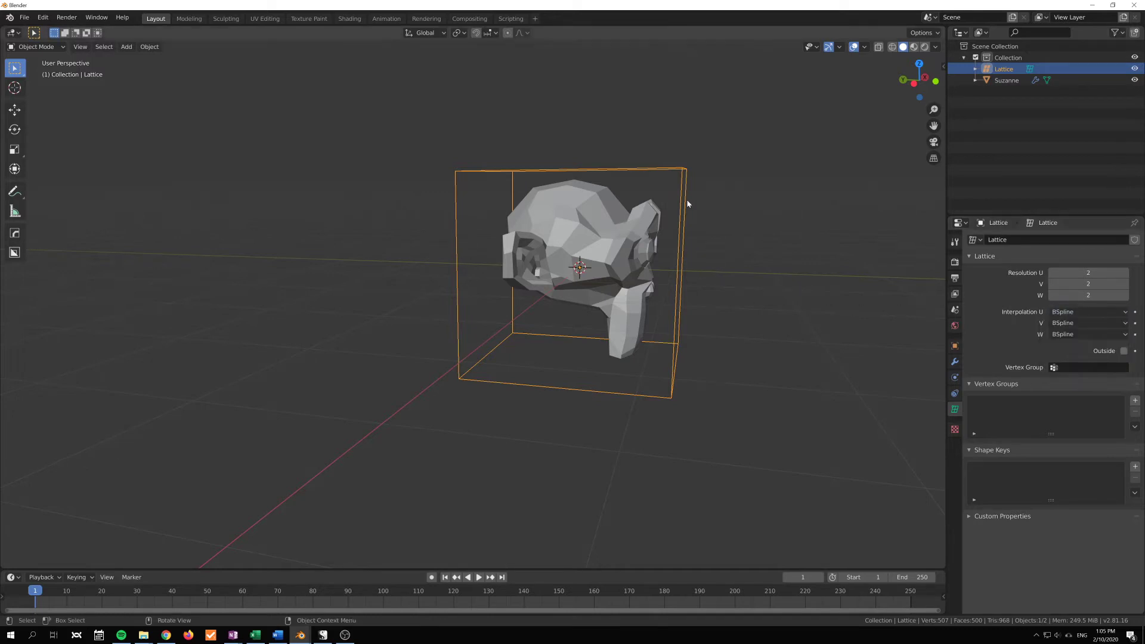
click(1082, 312)
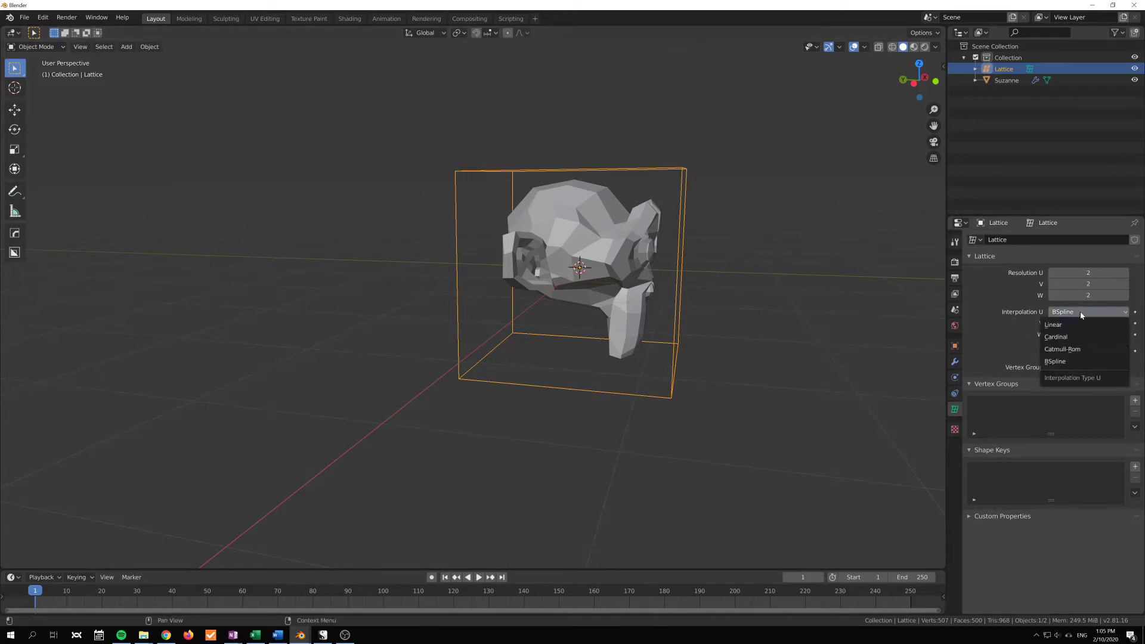
click(1083, 314)
click(1082, 314)
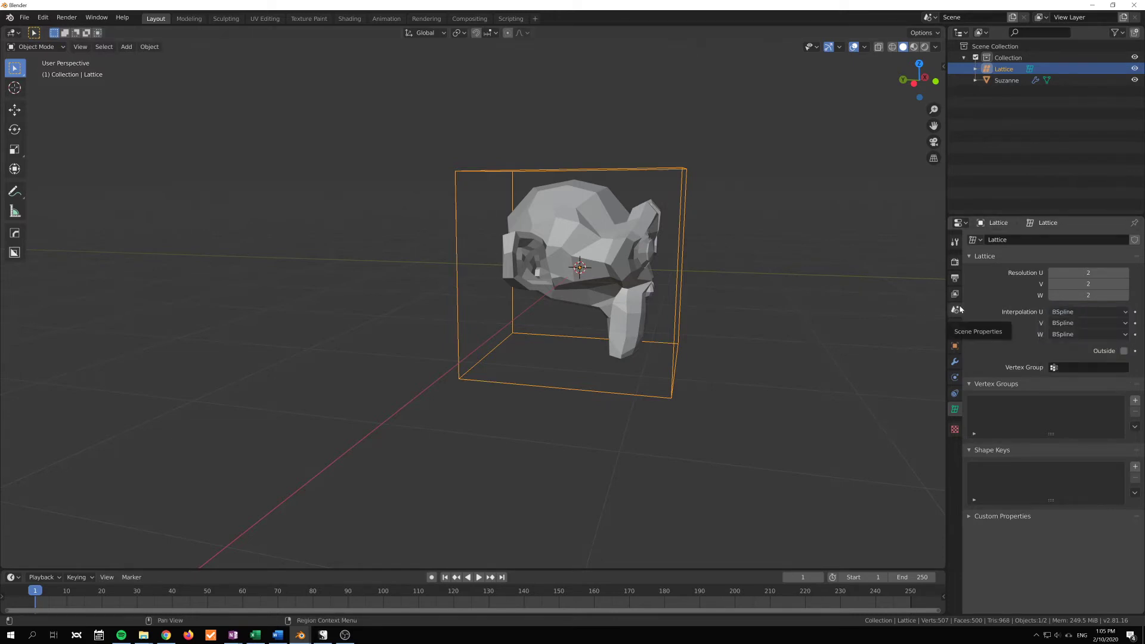
- Switch the selected lattice to Edit Mode to expose its control points
middle_drag(761, 281, 750, 291)
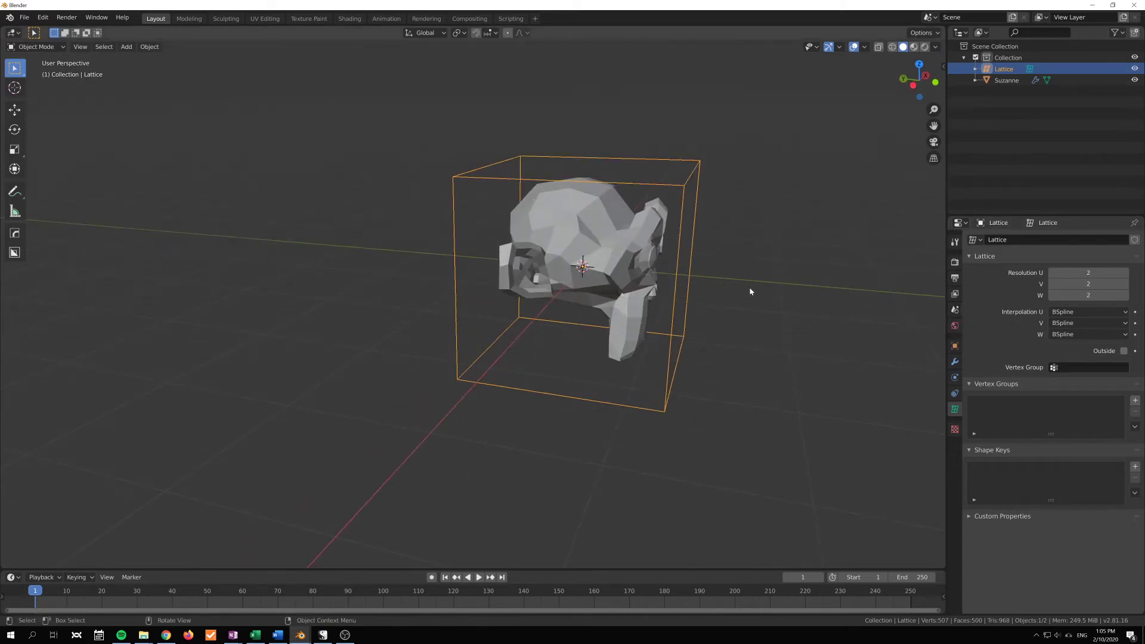
scroll(744, 295, up, 3)
middle_drag(742, 291, 650, 275)
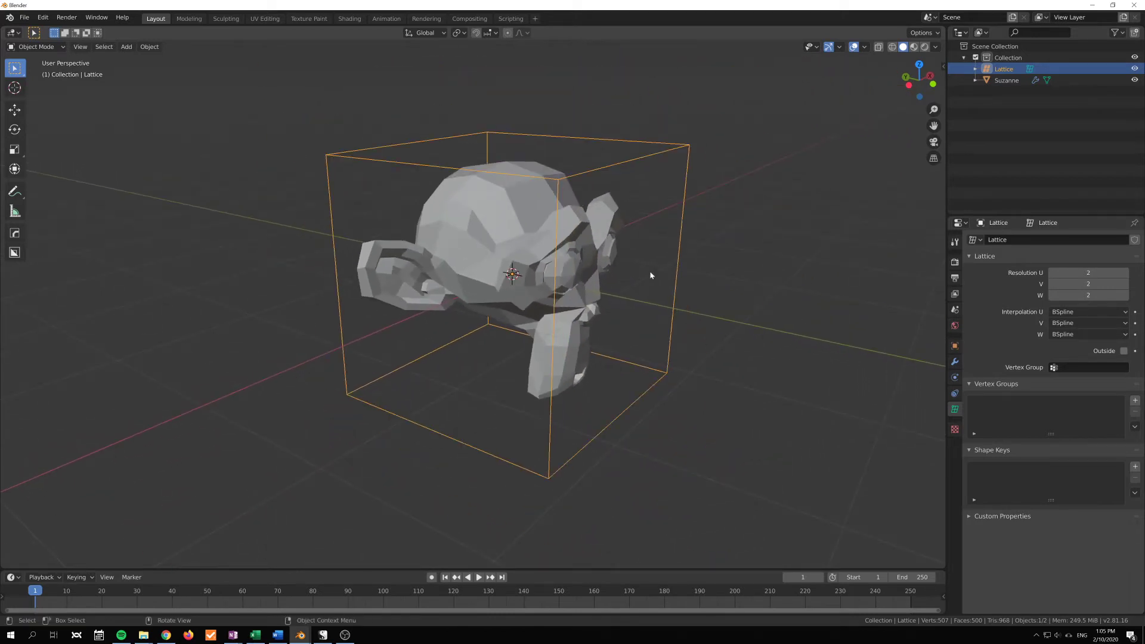
key(Tab)
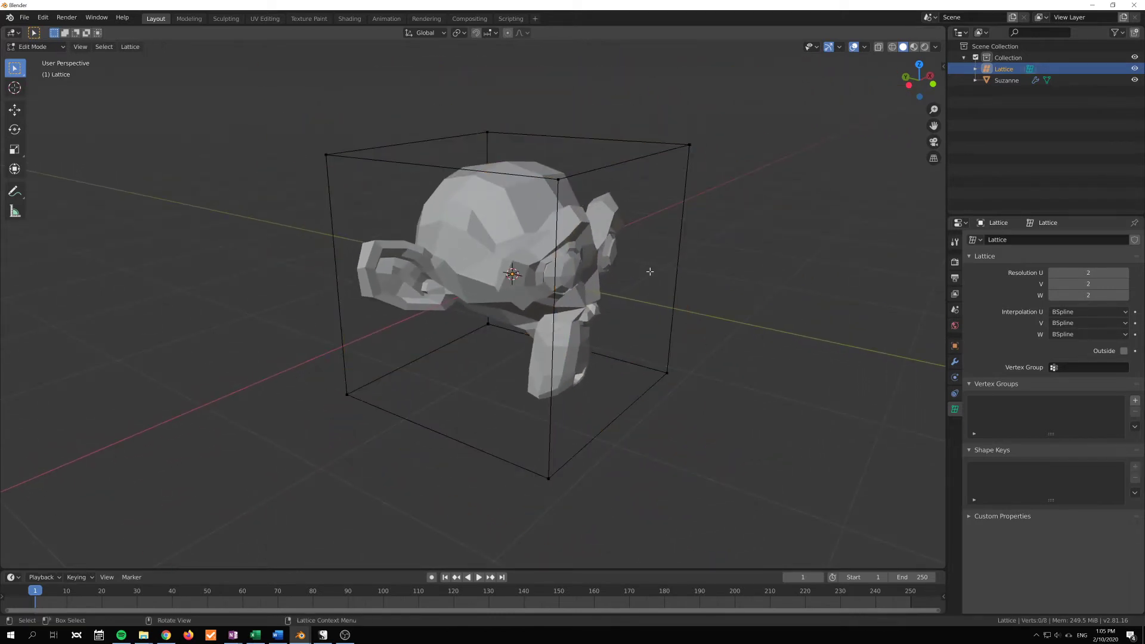
middle_drag(625, 219, 654, 151)
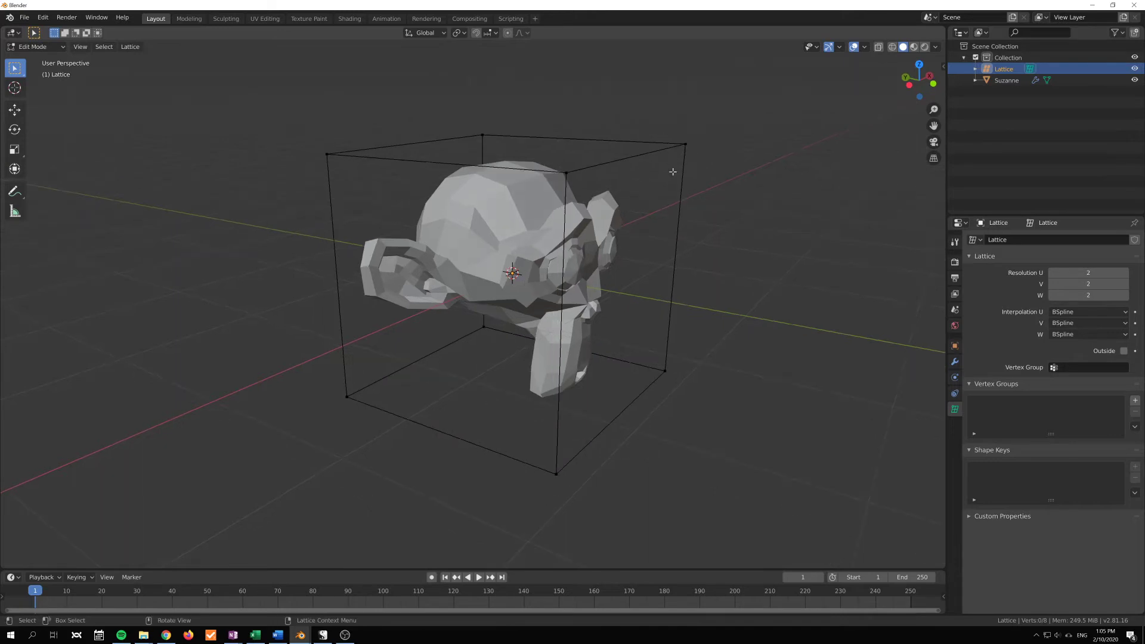
- Box-select the lattice cage's upper front control point on the far side of the monkey head
key(b)
drag(695, 130, 670, 186)
middle_drag(687, 127, 675, 216)
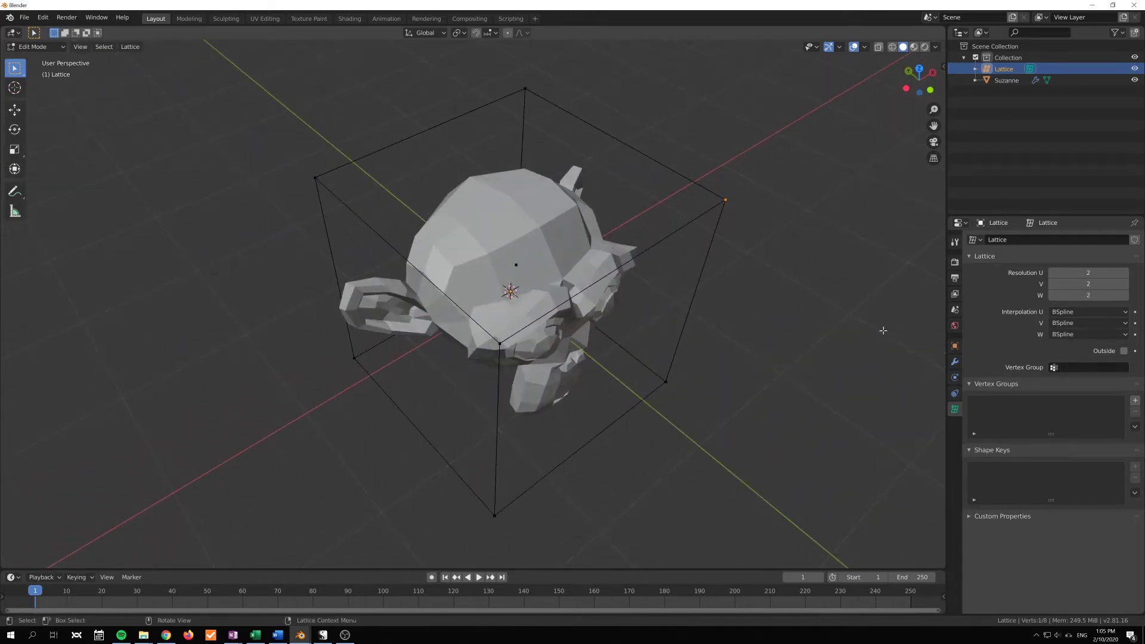
middle_drag(741, 229, 767, 199)
middle_drag(414, 187, 588, 119)
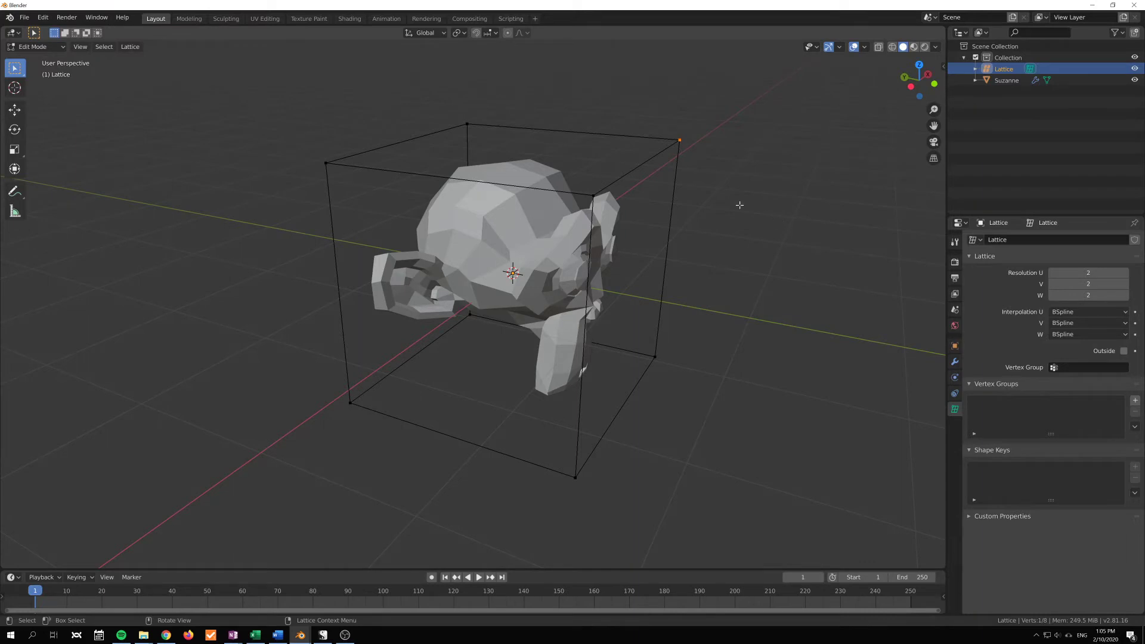
- Raise the lattice's U, V and W resolution to 5 each for a denser cage
click(1127, 273)
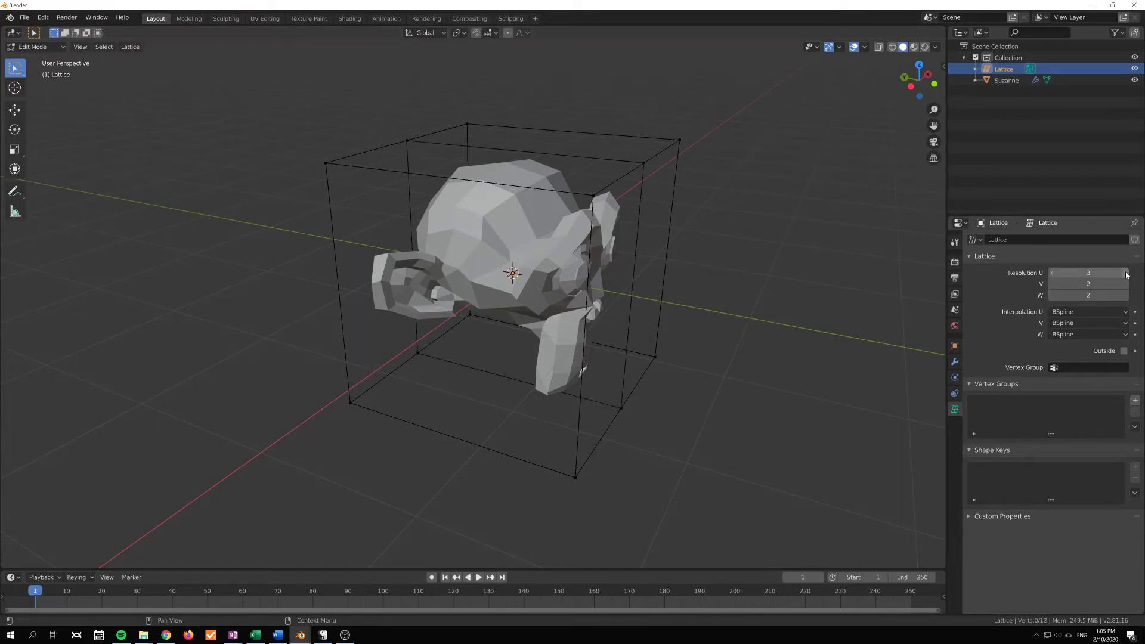
click(1126, 274)
click(1126, 273)
click(1127, 284)
click(1126, 284)
click(1127, 284)
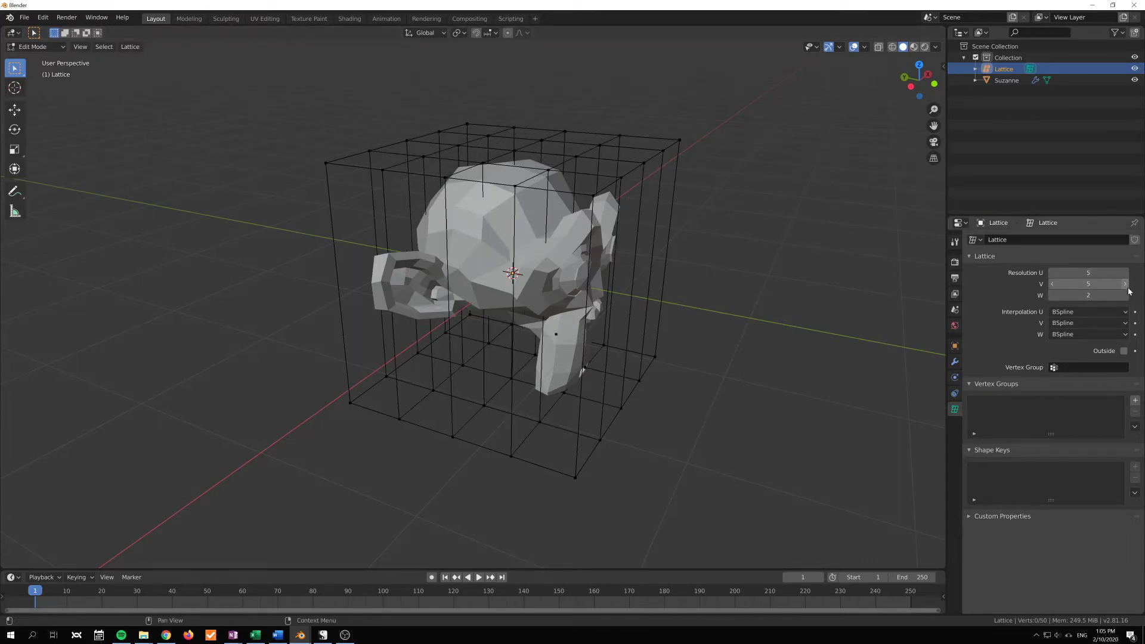
click(1127, 295)
click(1126, 296)
click(1127, 295)
- Set the lattice's U, V and W resolution back to 2 each
middle_drag(819, 290, 789, 272)
click(1053, 294)
click(1053, 294)
click(1053, 283)
click(1053, 284)
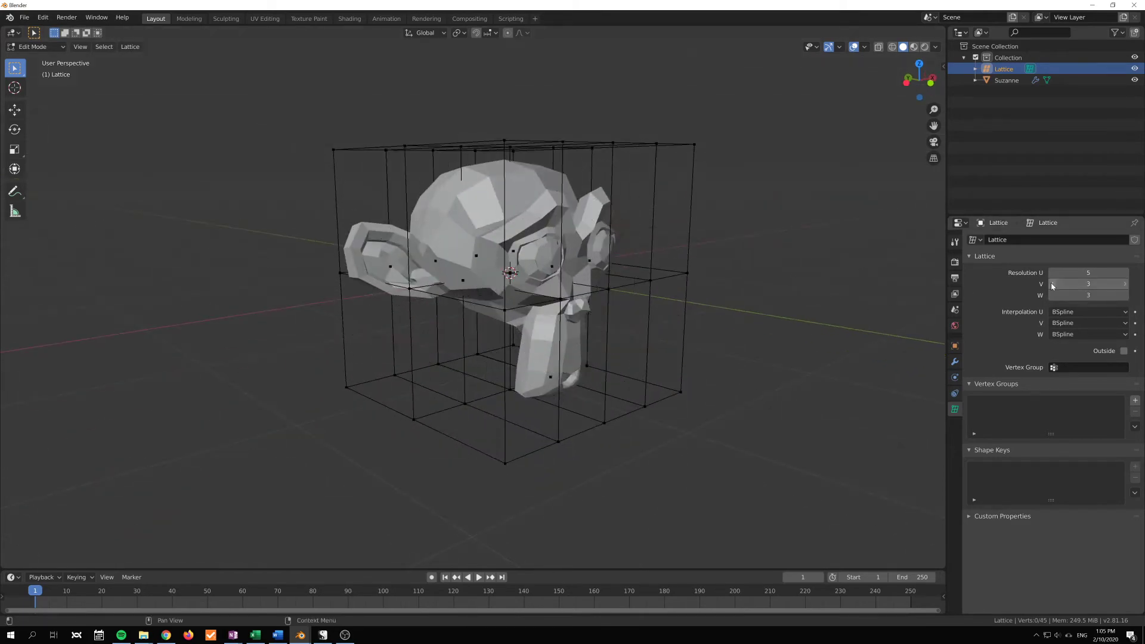
click(1053, 273)
click(1053, 273)
click(1052, 273)
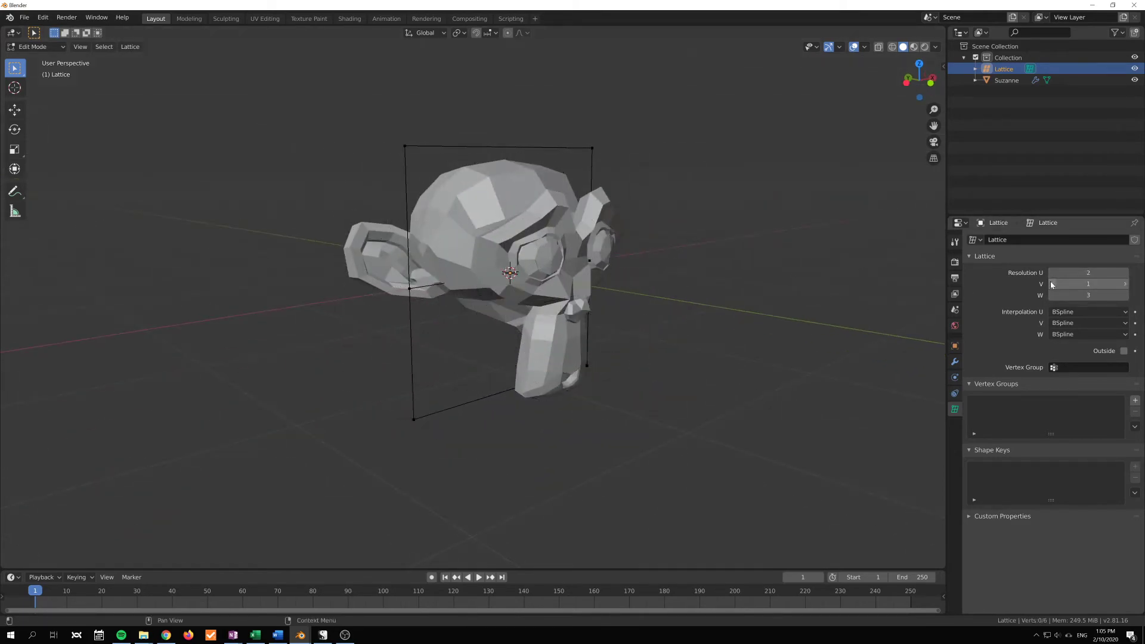
click(1052, 284)
click(1052, 295)
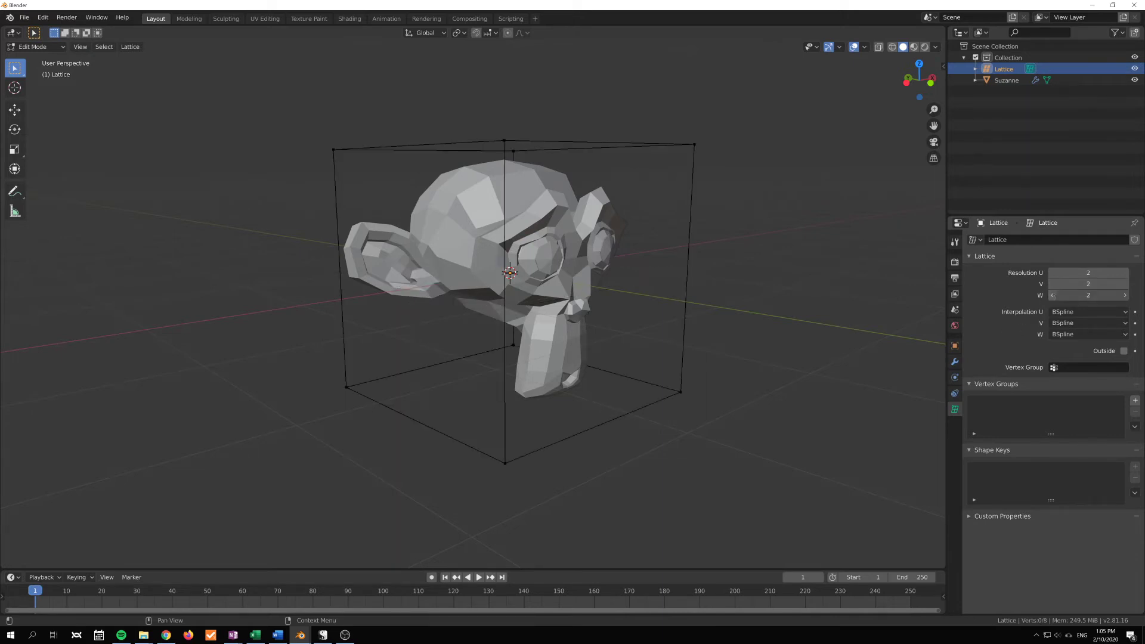
- Select the upper front corner on the lattice's far side and move it up and well away from the monkey head
middle_drag(865, 333, 816, 256)
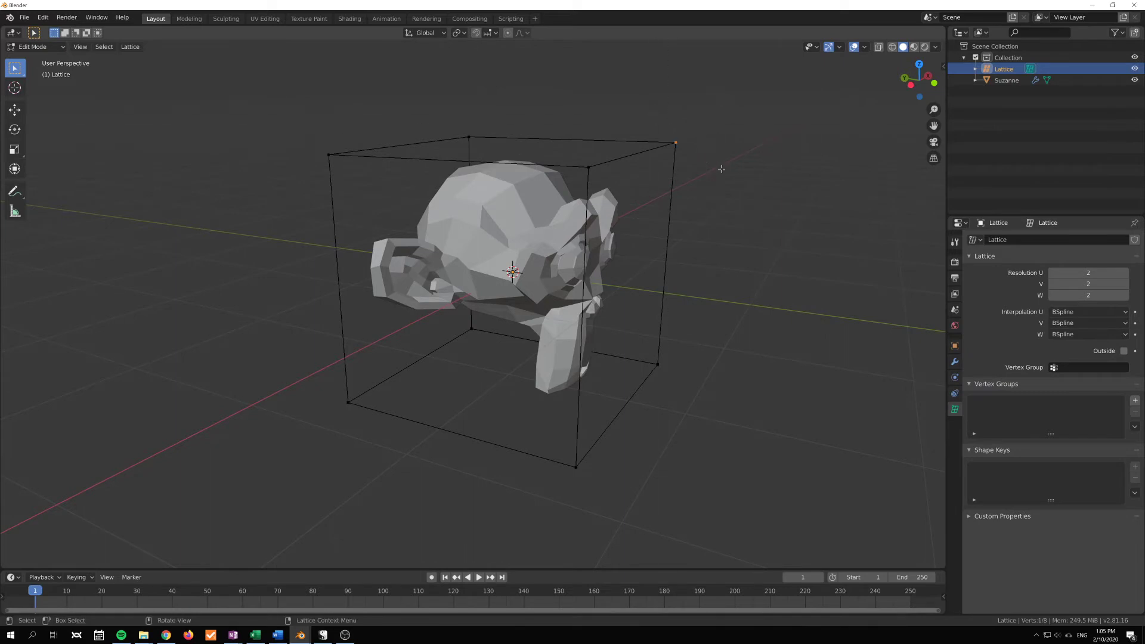
middle_drag(689, 130, 644, 174)
key(g)
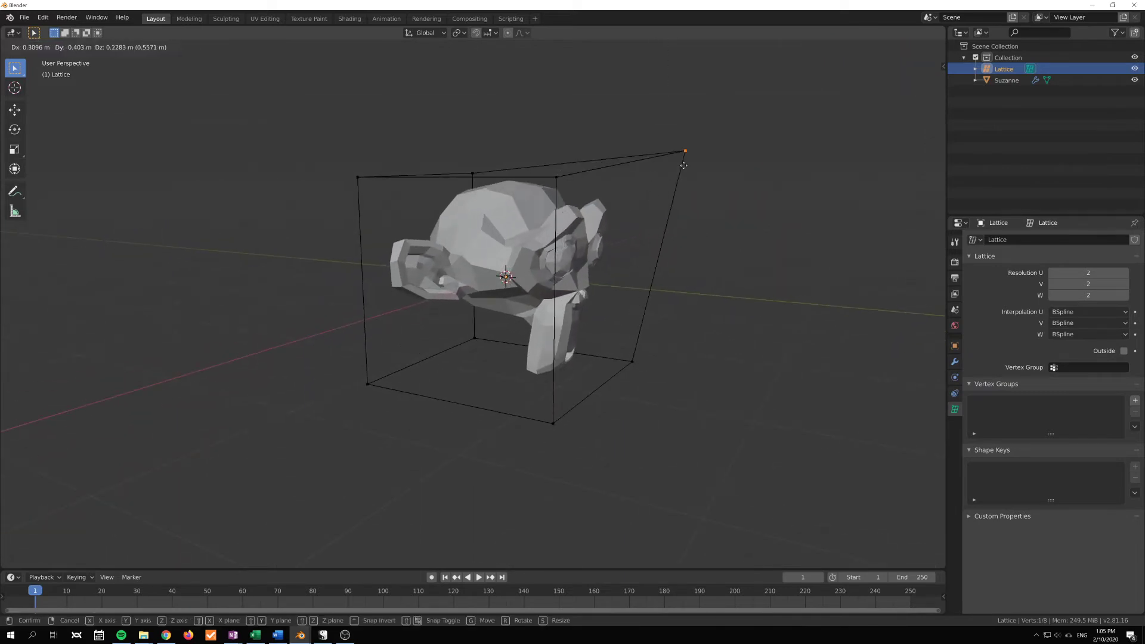
click(817, 109)
- Pull both upper rear lattice corners outward, moving the second by about -1.37 m in X, 0.782 m in Y and 0.448 m in Z
click(471, 160)
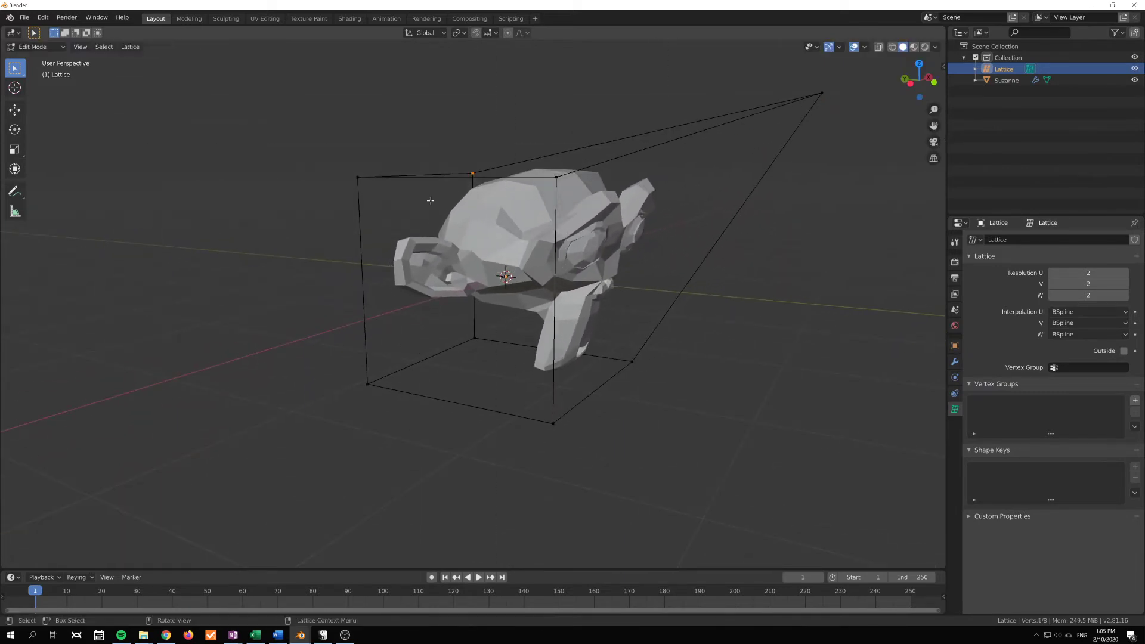
key(g)
click(423, 155)
middle_drag(422, 155, 343, 204)
key(g)
middle_drag(211, 157, 442, 178)
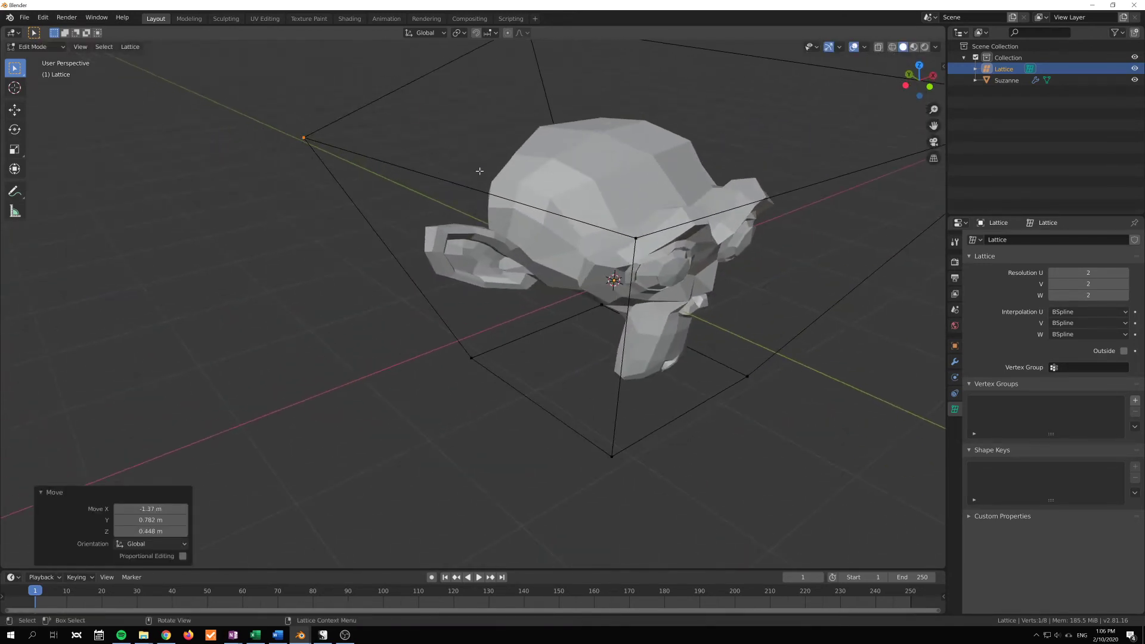
- Move one upper lattice corner inward and one lower corner up toward the monkey head
middle_drag(274, 124, 723, 230)
key(alt+a)
key(b)
key(Escape)
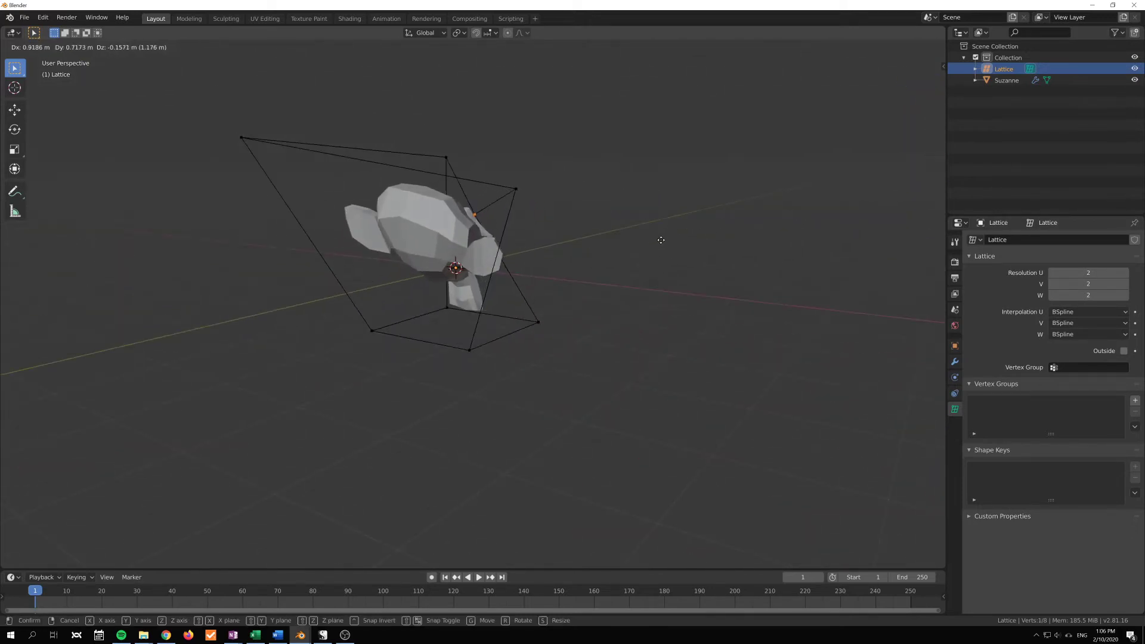
click(371, 330)
key(g)
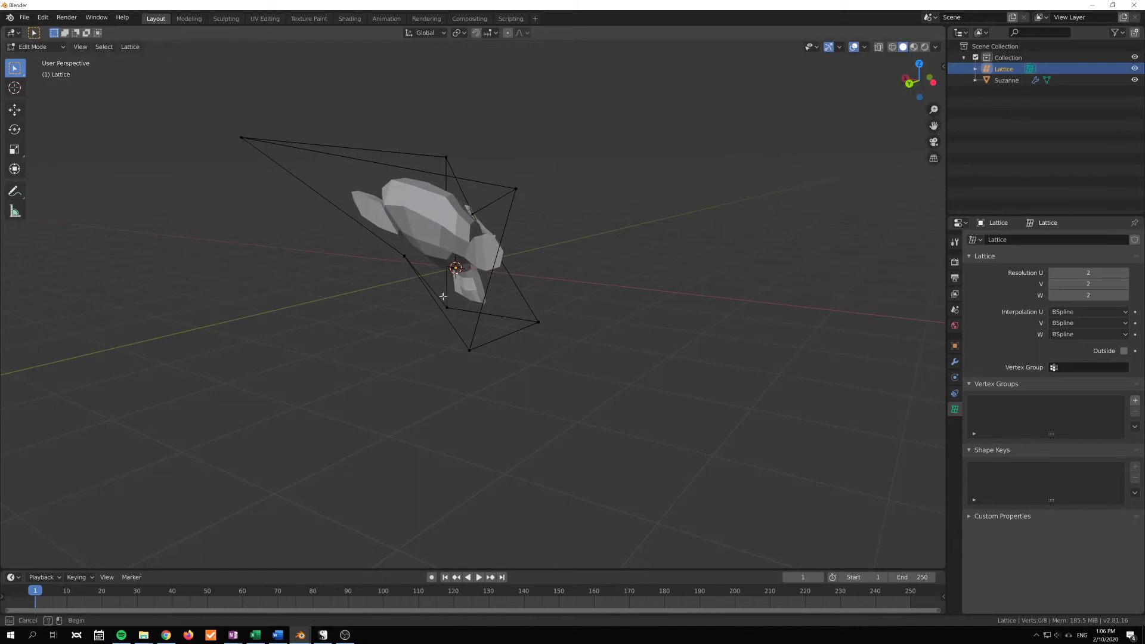
click(451, 228)
- Pull two lower lattice corners away from the head, the second by about -1.86 m in X, -2.59 m in Y and -0.736 m in Z
click(572, 335)
key(g)
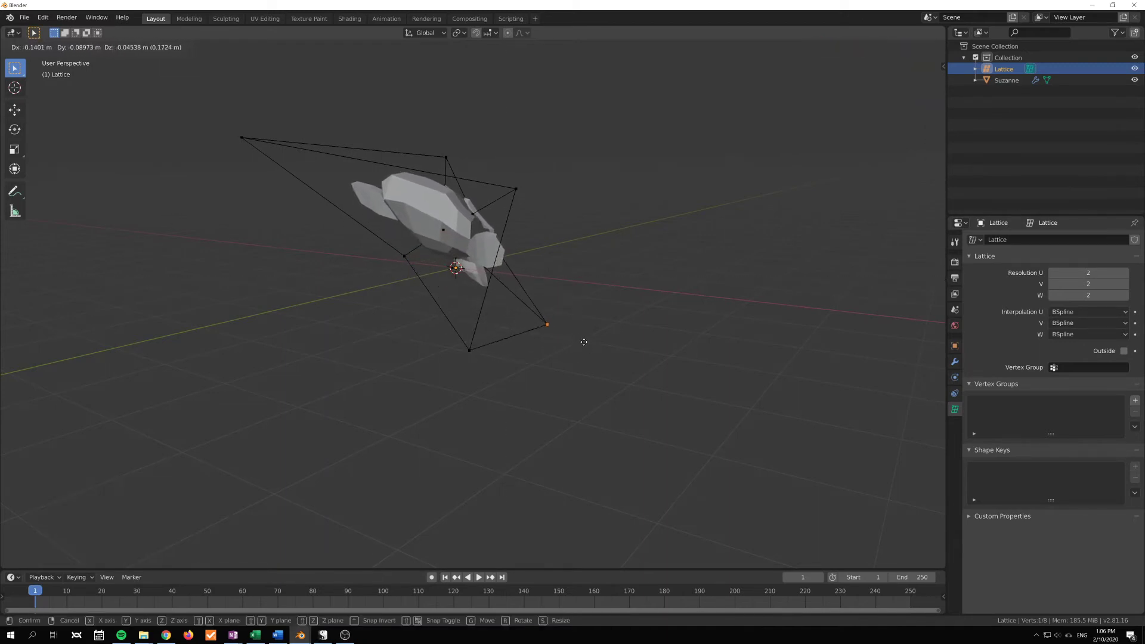
click(581, 332)
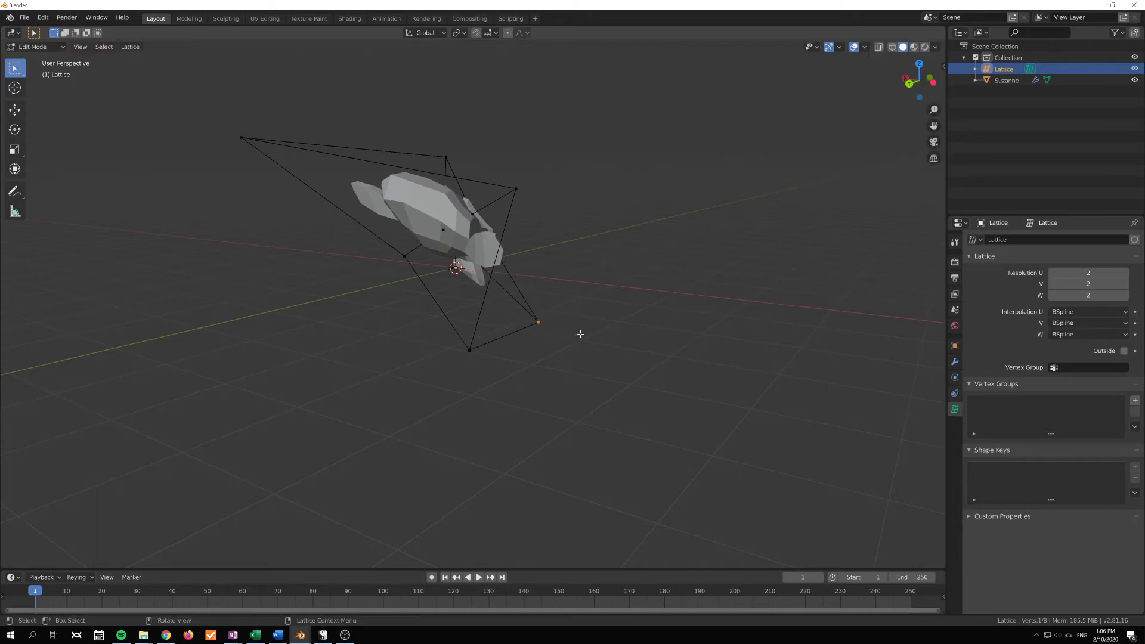
middle_drag(581, 331, 738, 263)
drag(576, 328, 718, 327)
click(564, 263)
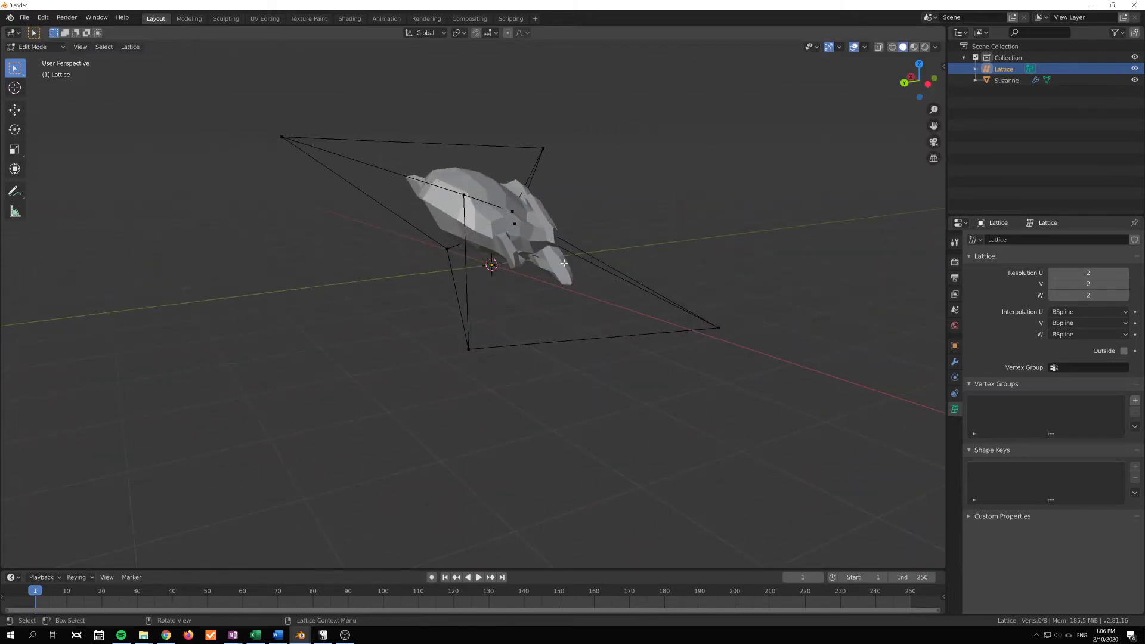
drag(515, 224, 666, 259)
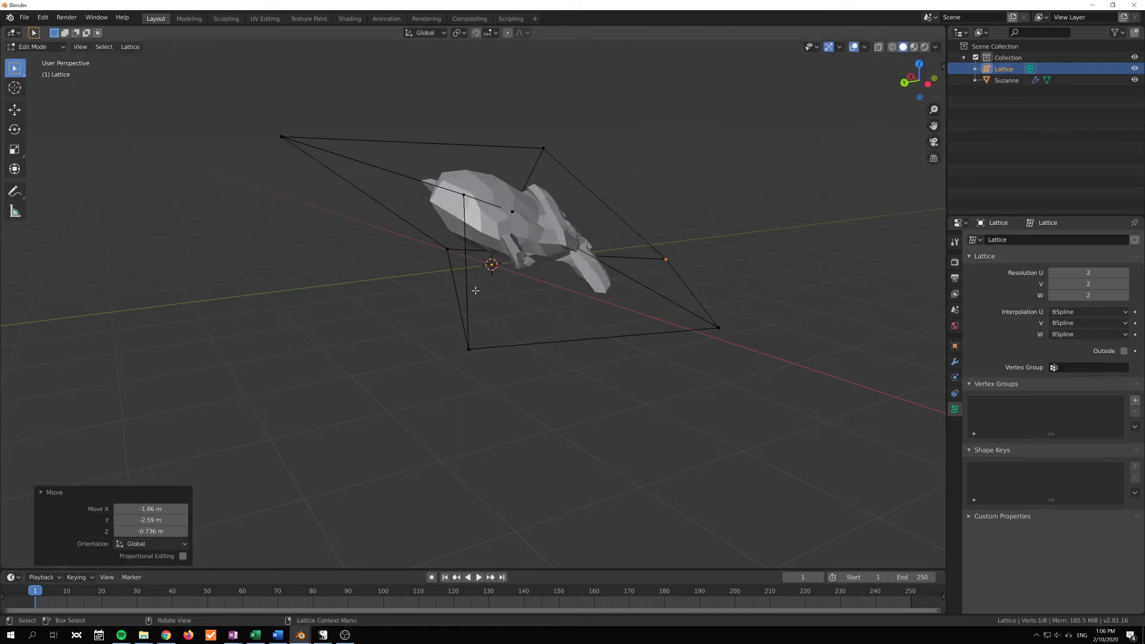
- Reposition more corners of the lattice cage to distort the monkey head further
click(460, 267)
drag(461, 267, 357, 316)
middle_drag(357, 316, 536, 259)
shift+click(522, 269)
key(g)
click(434, 212)
- Move the raised lattice corner beside the face by about 4.31 m in X, -0.284 m in Y and -2.12 m in Z
click(500, 280)
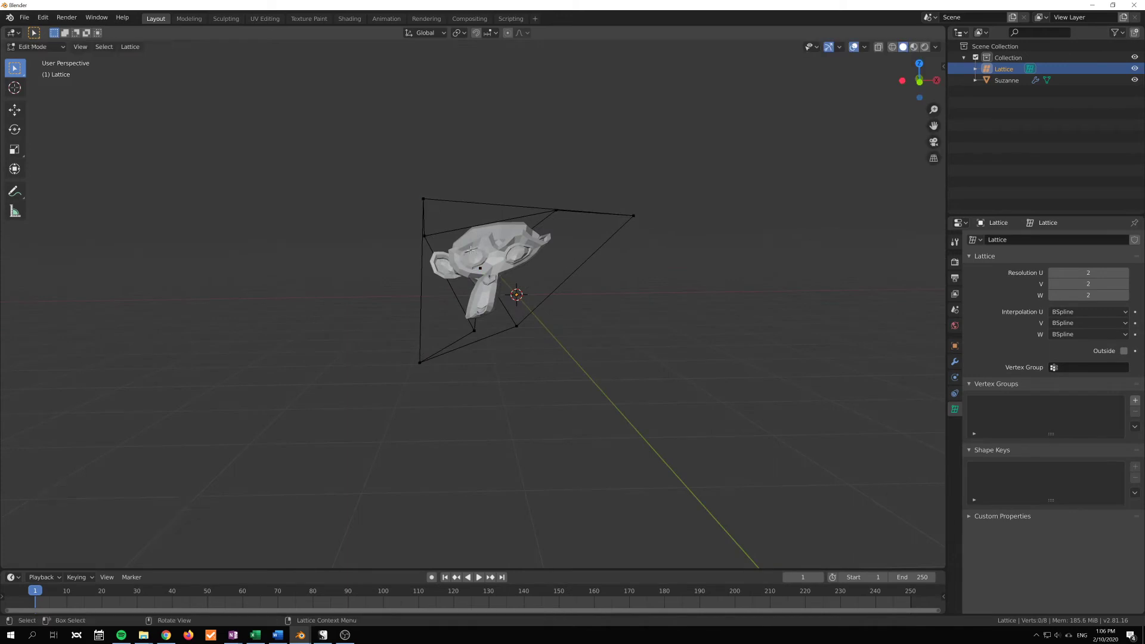
key(g)
click(613, 337)
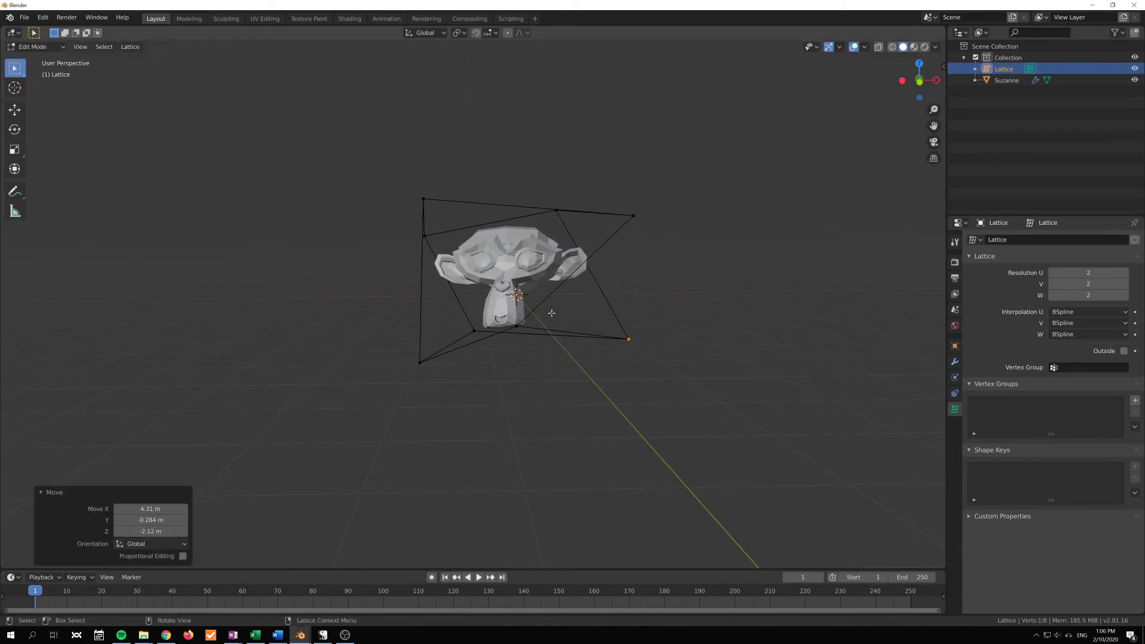
- Add the upper corner on the same side to the selection and move both points by about 2.66 m in X, 0.189 m in Y and 0.422 m in Z
middle_drag(599, 372, 560, 353)
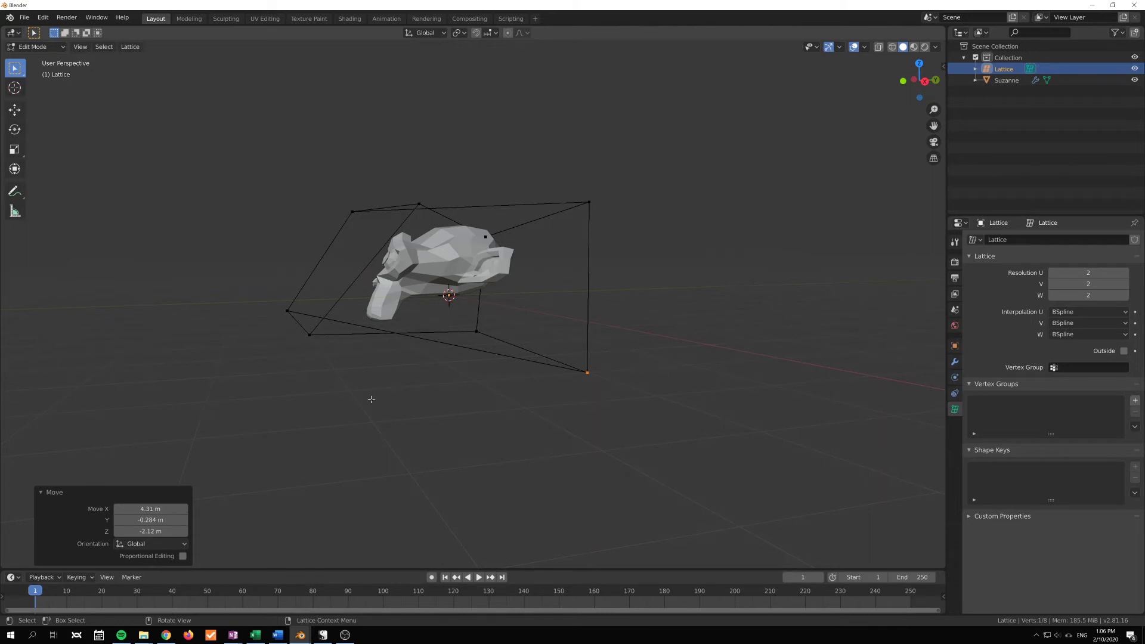
middle_drag(371, 399, 567, 268)
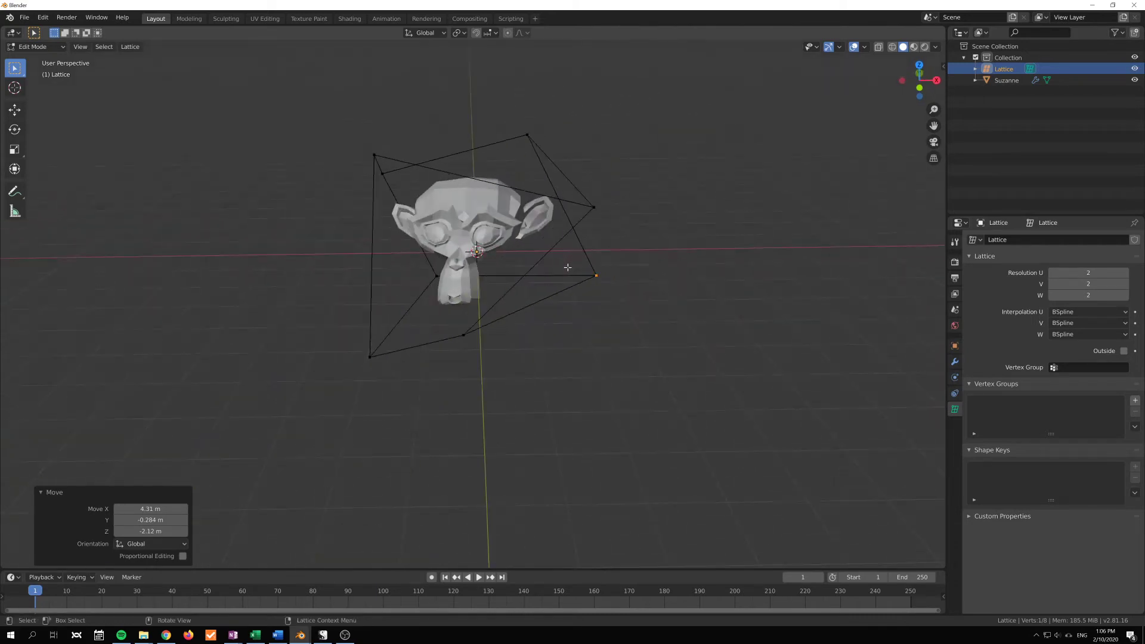
shift+click(594, 207)
key(g)
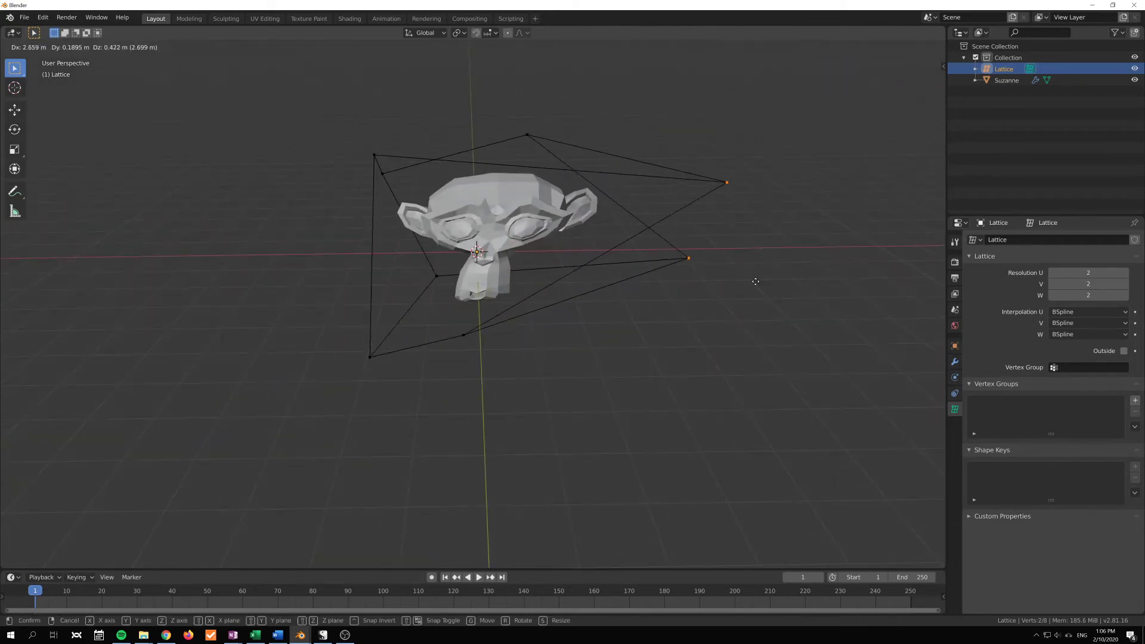
click(756, 281)
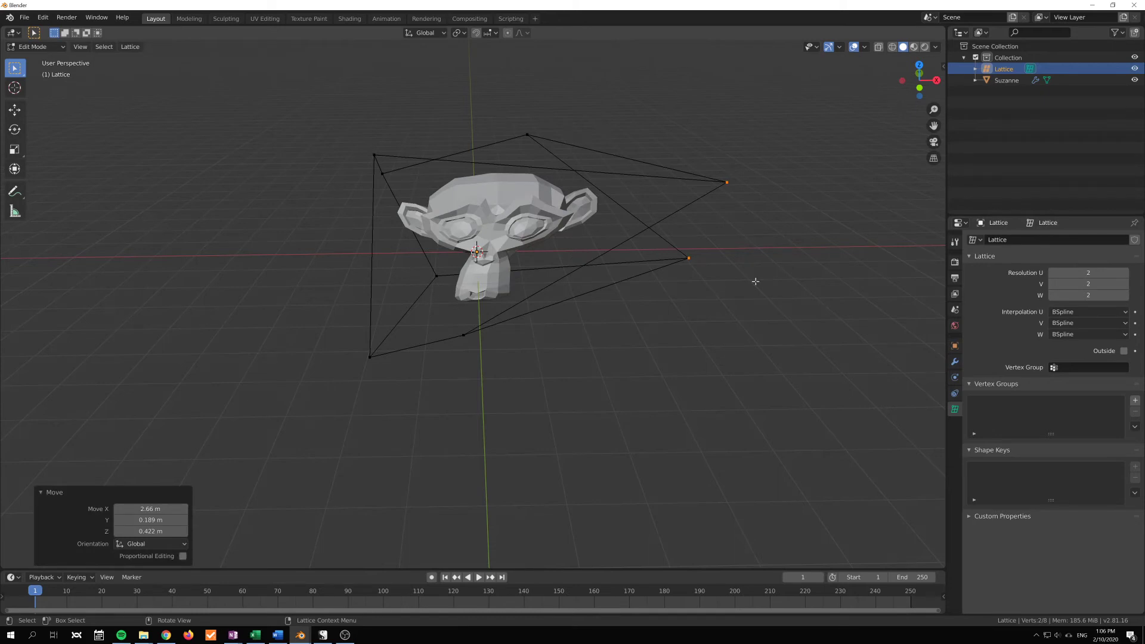
- Extend the selection to five points with the remaining lower corners and move them about -0.146 m in X, 0.557 m in Y and 0.576 m in Z
middle_drag(598, 288, 688, 287)
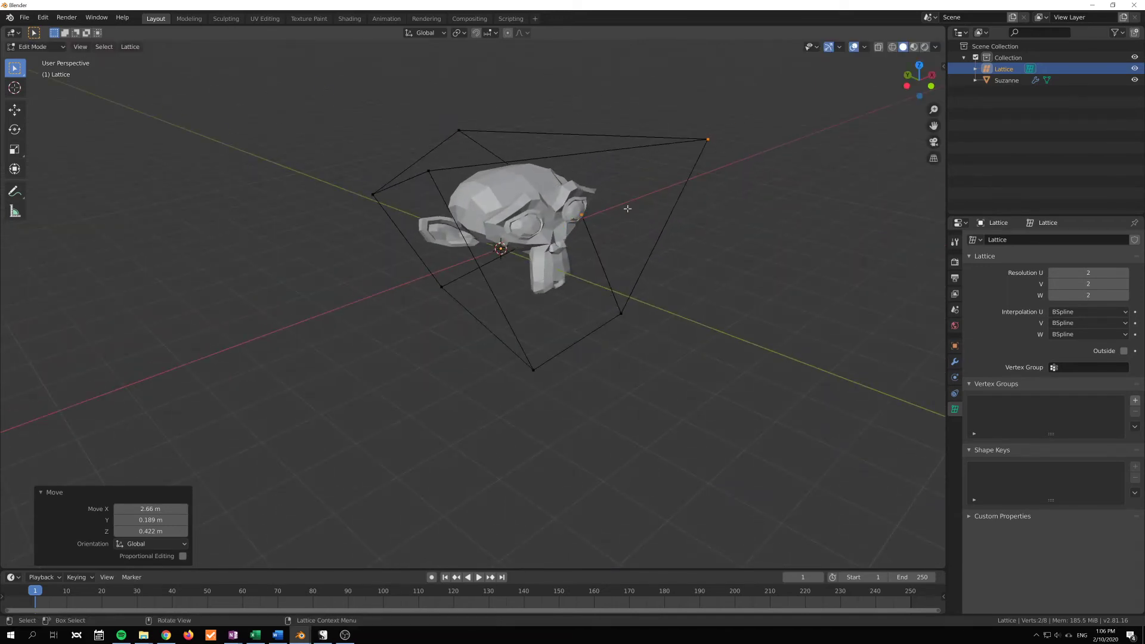
middle_drag(542, 208, 453, 227)
drag(416, 238, 571, 291)
key(g)
click(677, 301)
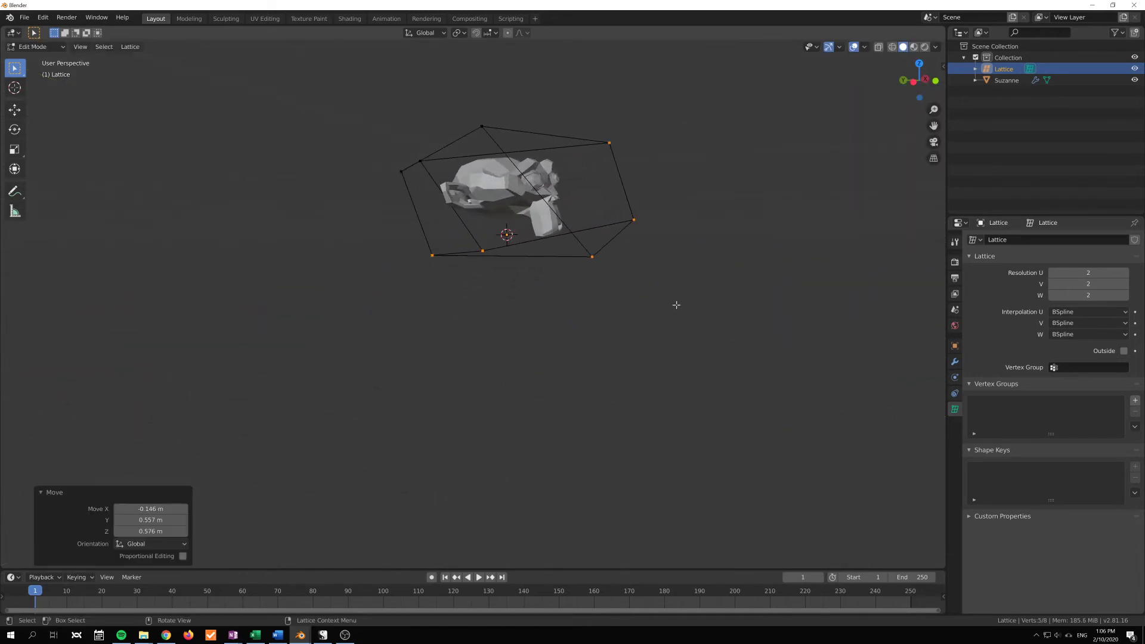
- Box-select only the two upper corners on the opposite side and move them about -1.18 m in X, 0.407 m in Y and 0.358 m in Z
middle_drag(676, 304, 573, 335)
key(alt+a)
key(b)
drag(314, 116, 415, 200)
key(g)
click(360, 184)
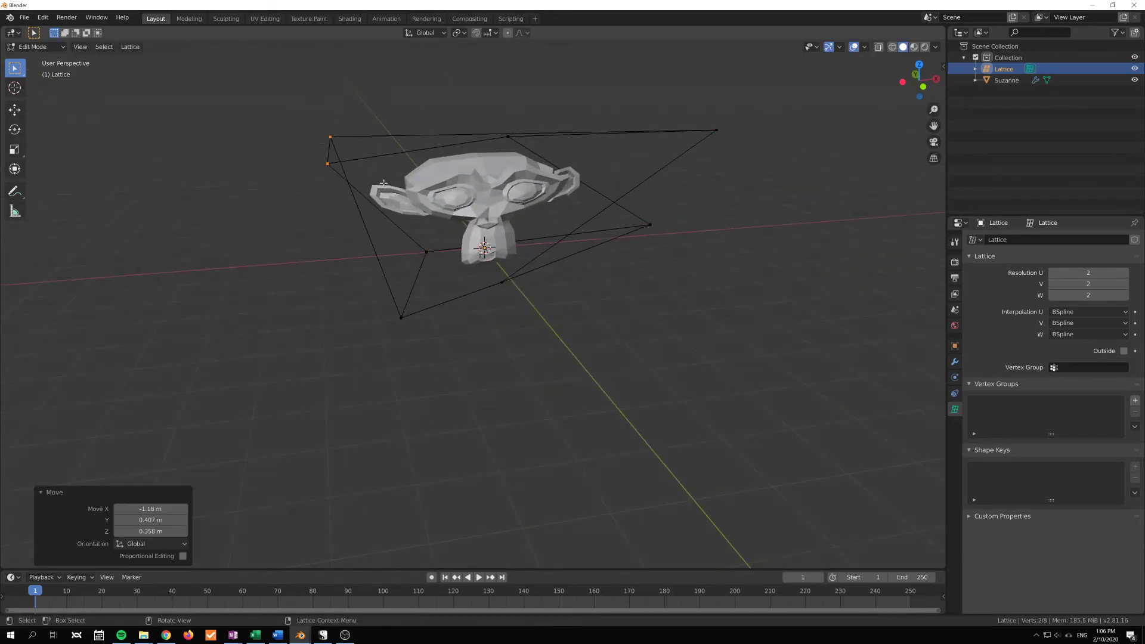
- Raise the deformed lattice's U resolution to 6
click(1127, 273)
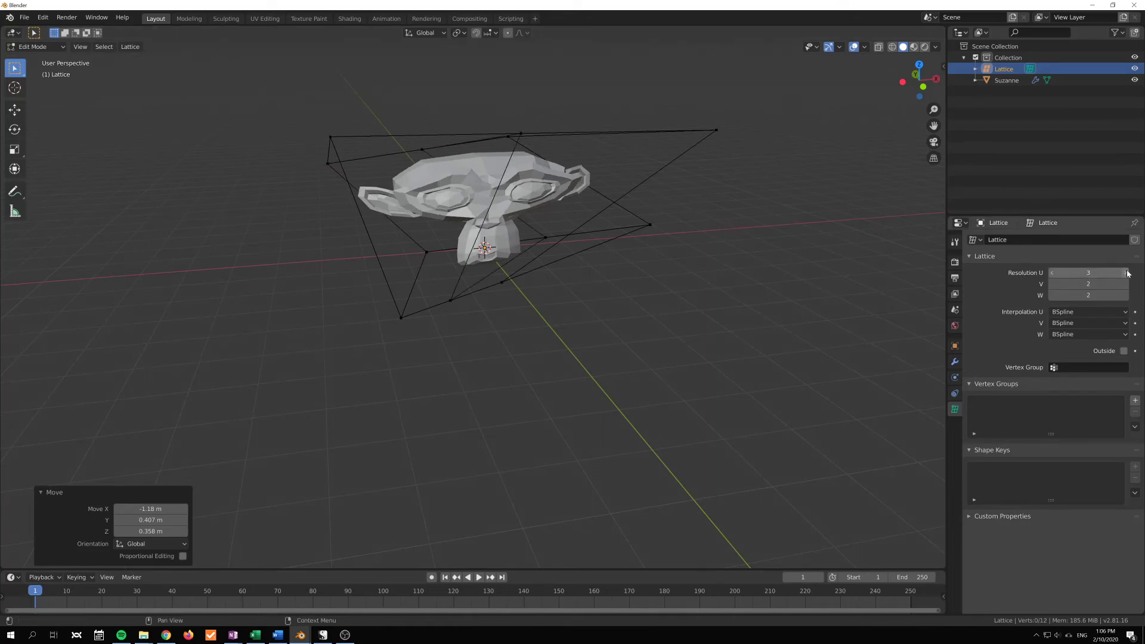
click(1127, 273)
click(1127, 273)
click(1126, 273)
middle_drag(636, 219, 651, 269)
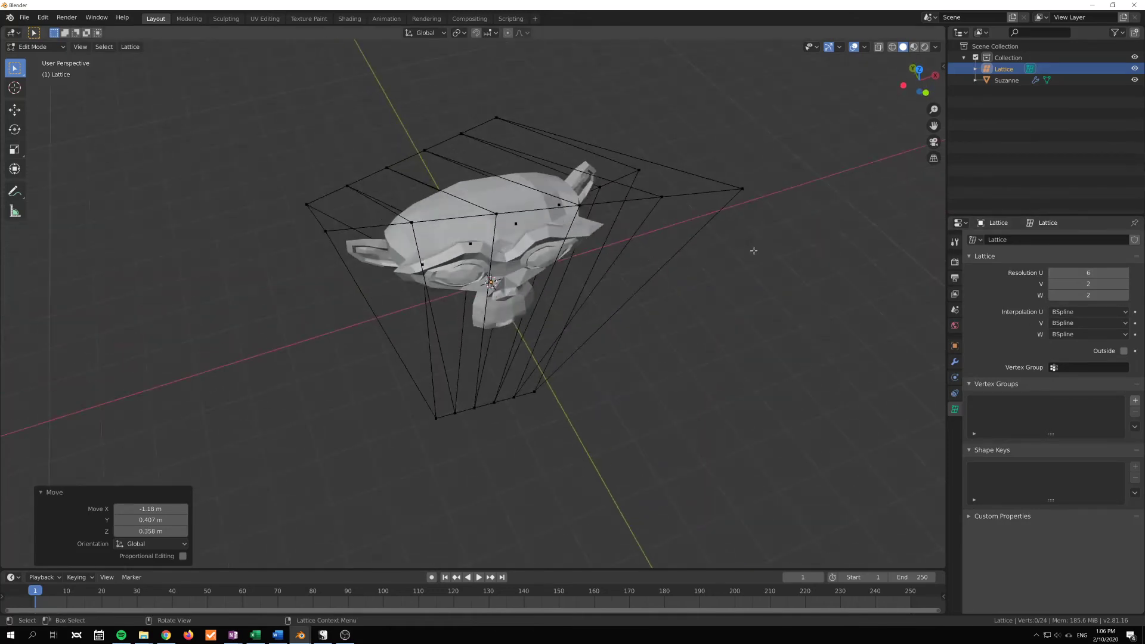
- Reduce the lattice's U resolution to 2 and set its V resolution to 4
click(1052, 273)
click(1052, 273)
click(1052, 273)
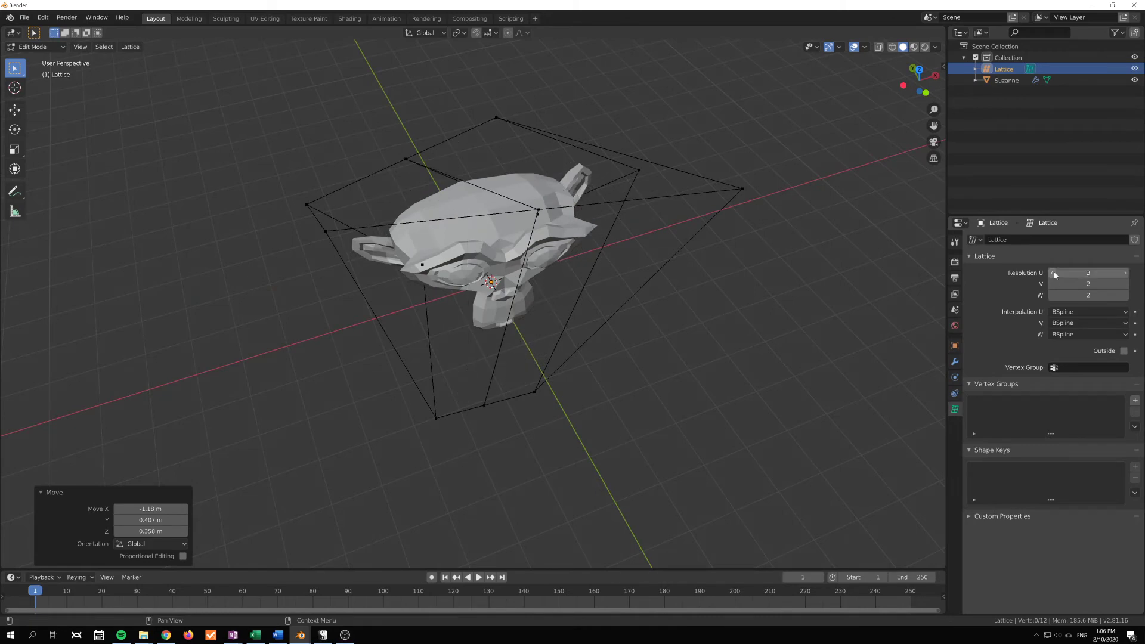
click(1052, 274)
click(1051, 285)
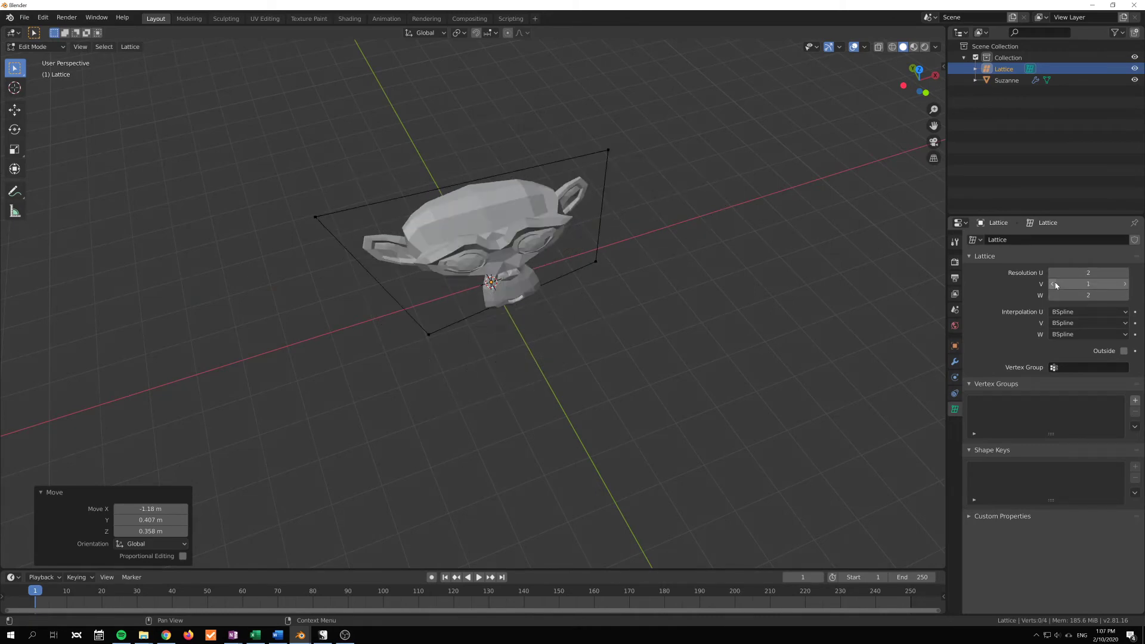
click(1126, 285)
click(1126, 285)
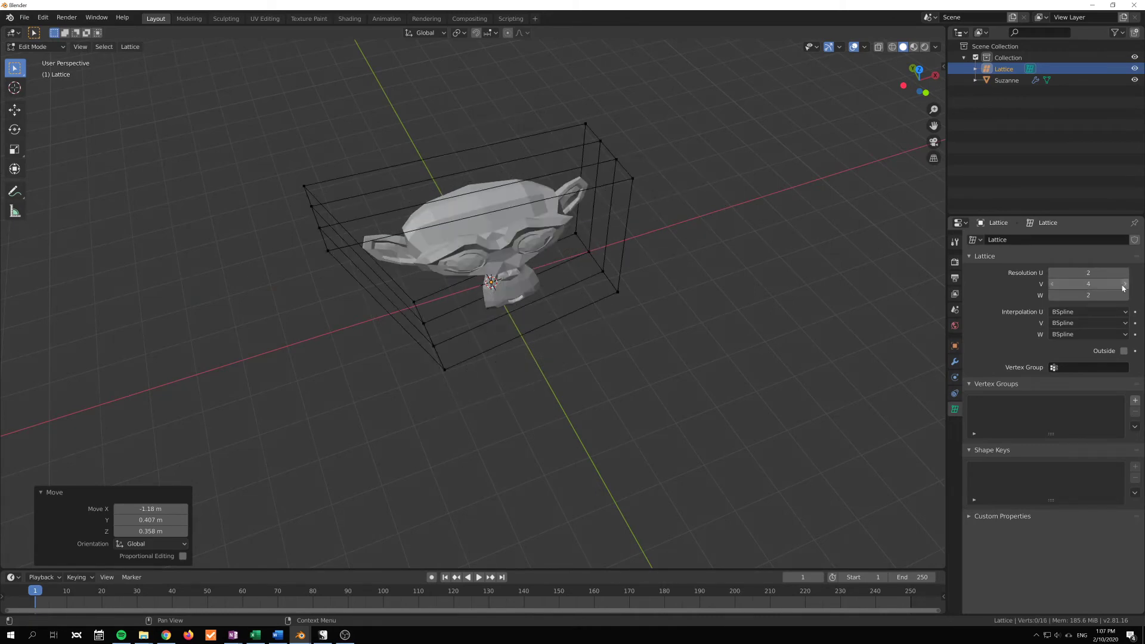
- Undo the last lattice resolution changes to restore the distorted cage shape
middle_drag(823, 256, 846, 238)
key(ctrl+z)
key(ctrl+z)
key(ctrl+z)
key(ctrl+z)
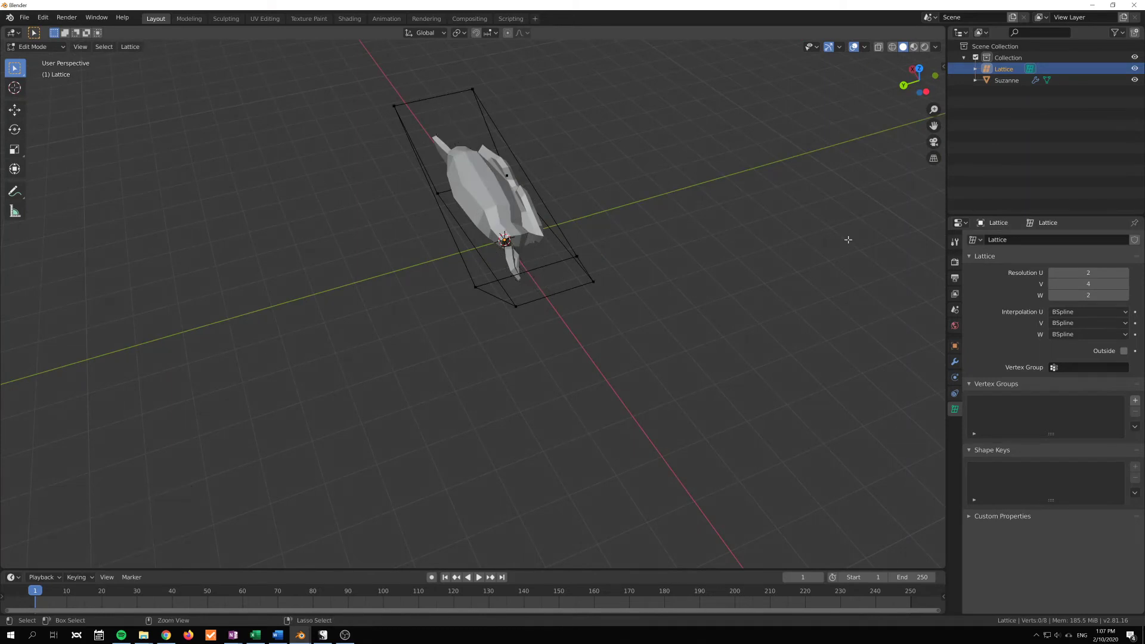
- Set the lattice's W resolution to 4
middle_drag(844, 254, 805, 199)
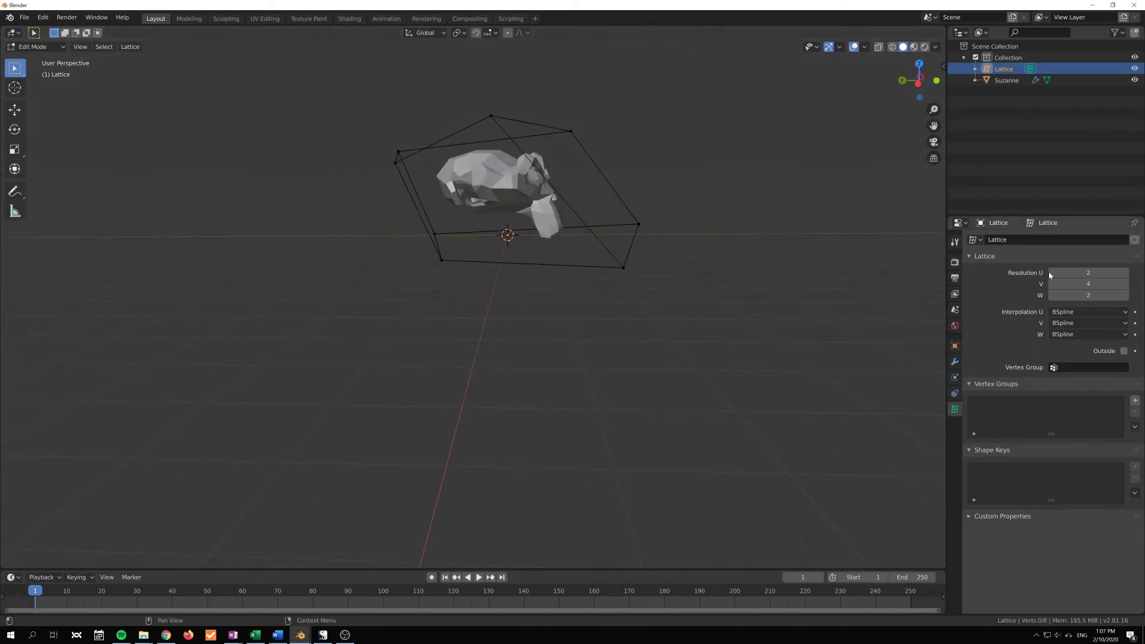
middle_drag(740, 250, 610, 257)
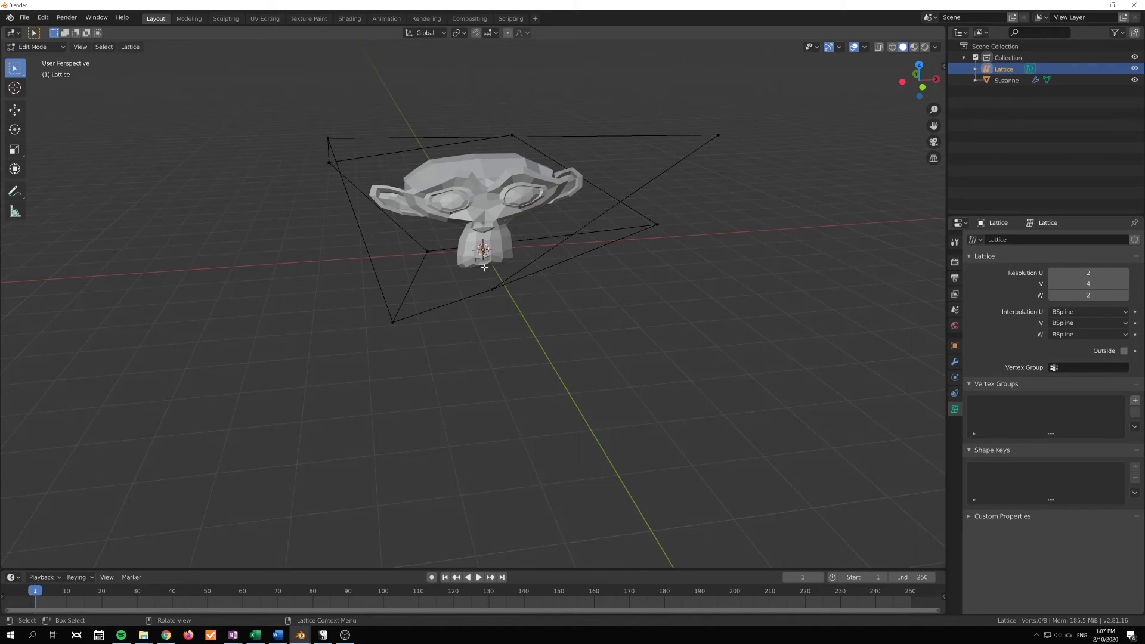
click(1064, 295)
text(4)
key(Return)
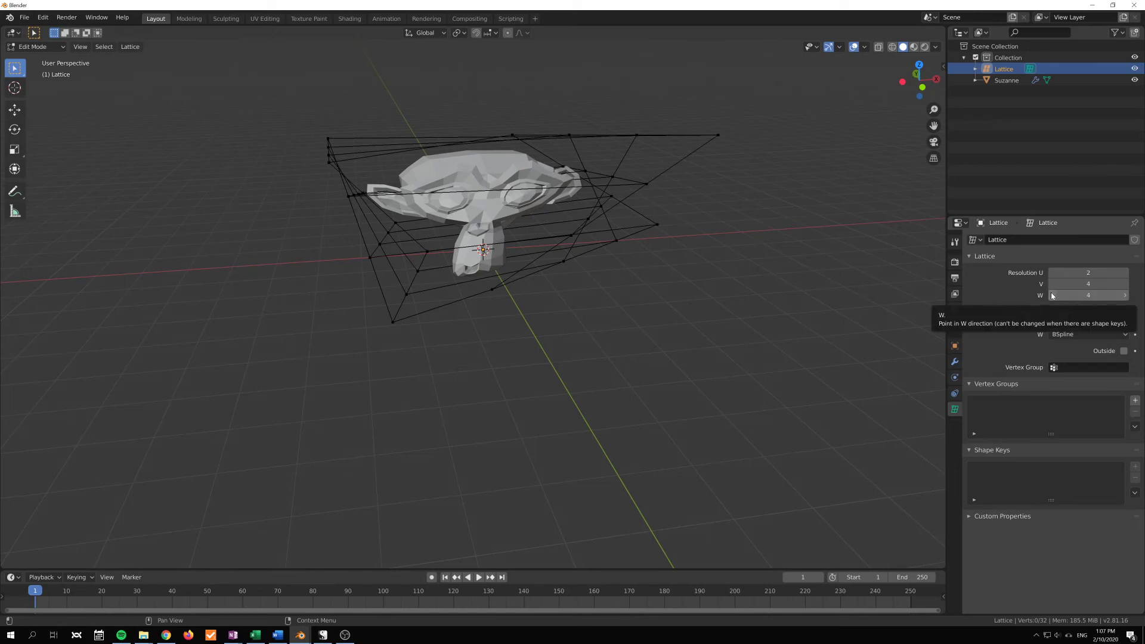
- Lower the lattice's W resolution to 1, and raise it back to 2
click(1053, 295)
click(1053, 295)
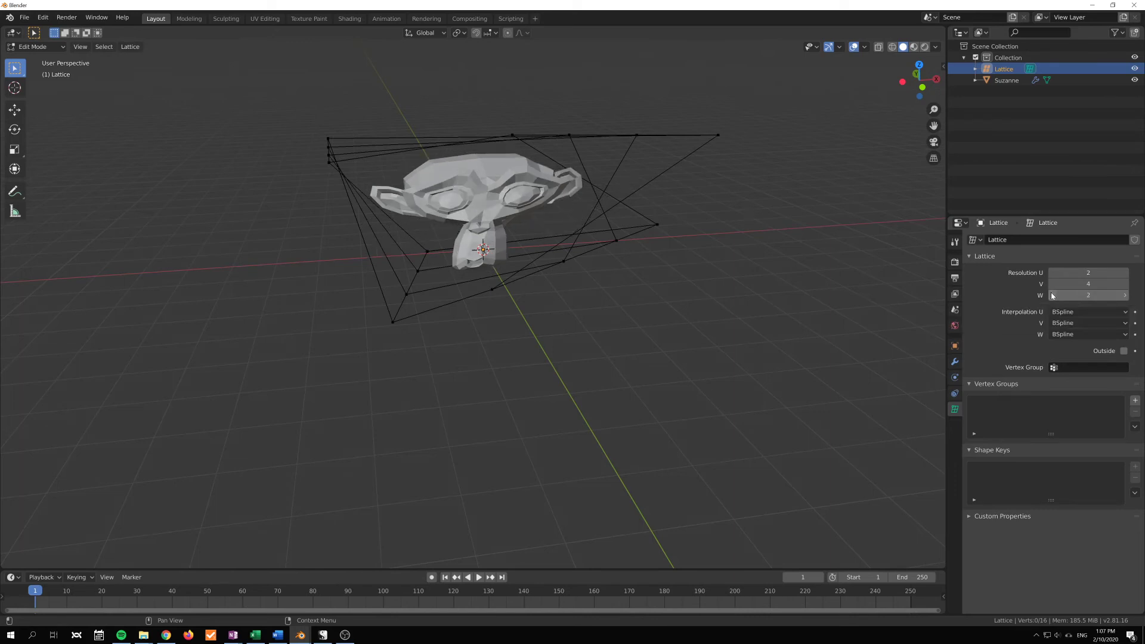
click(1053, 295)
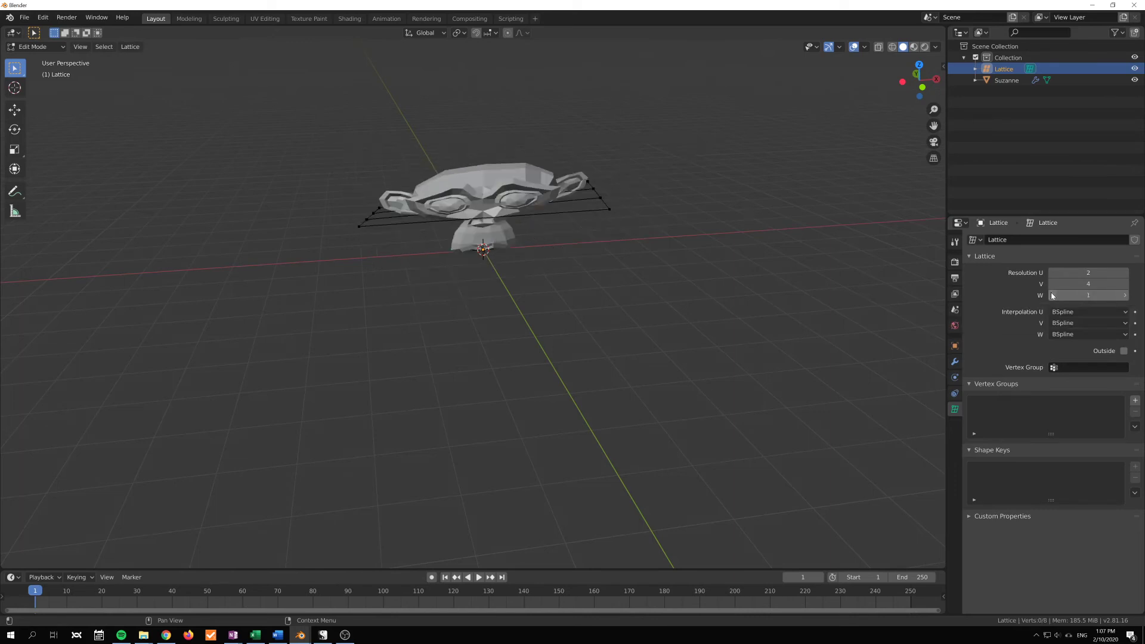
click(1126, 296)
middle_drag(652, 319, 662, 258)
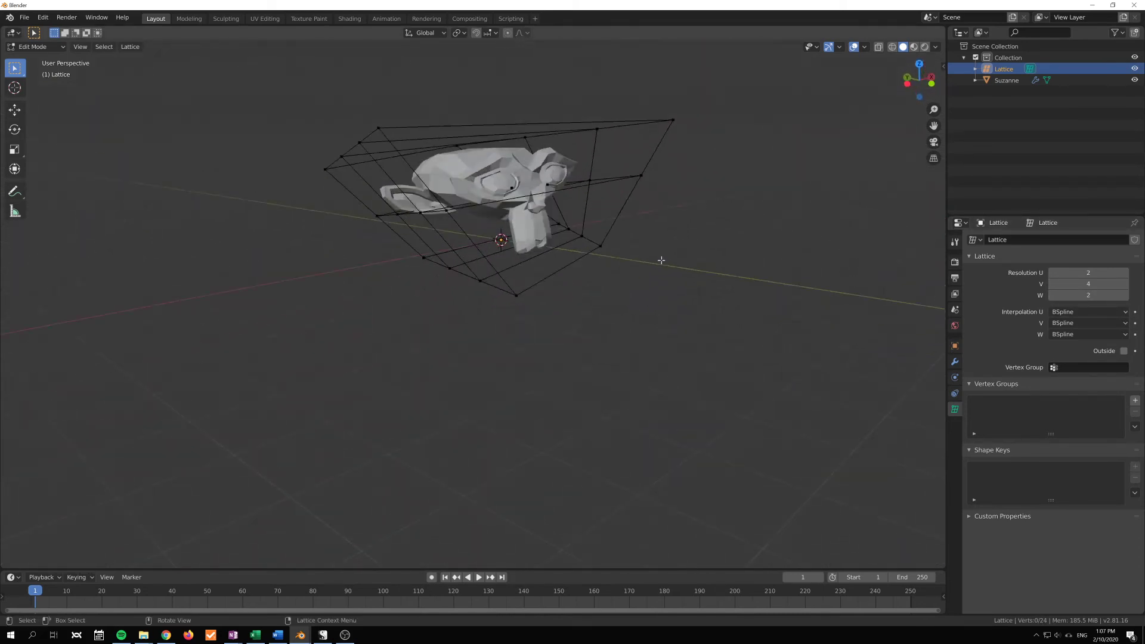
- Set the lattice's V resolution to 2 and return to Object Mode
drag(1077, 284, 1059, 284)
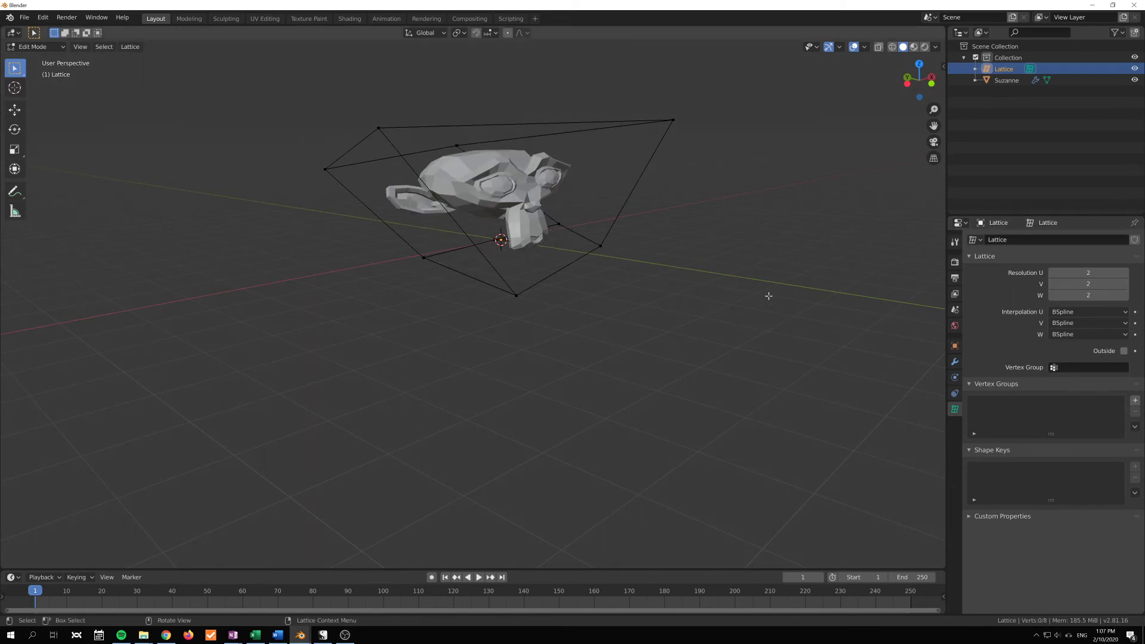
middle_drag(767, 295, 578, 274)
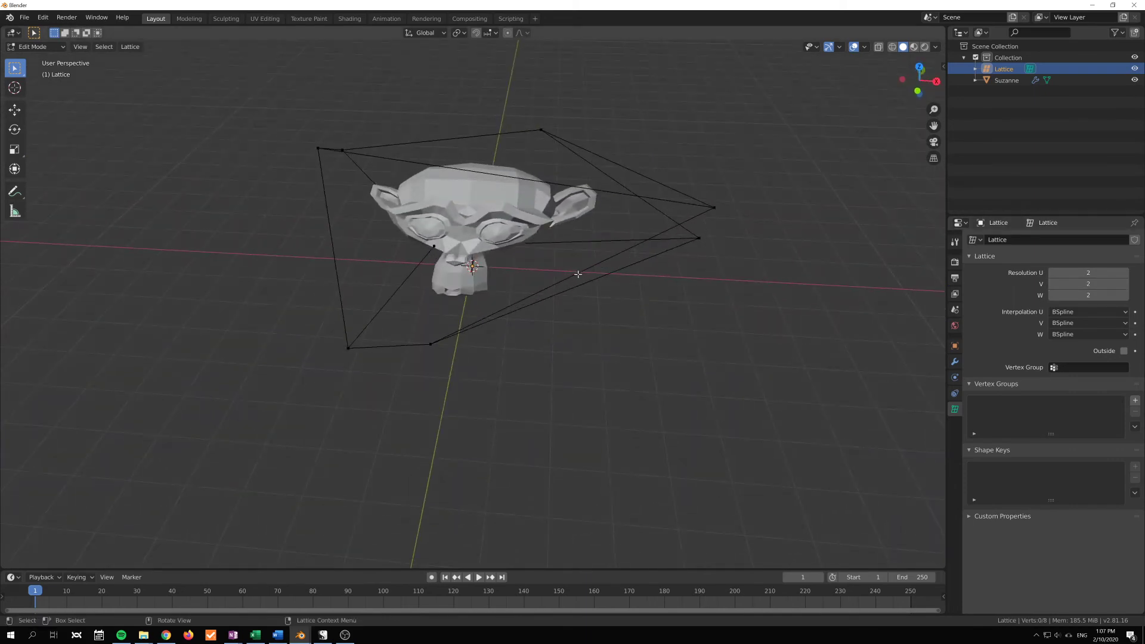
key(Tab)
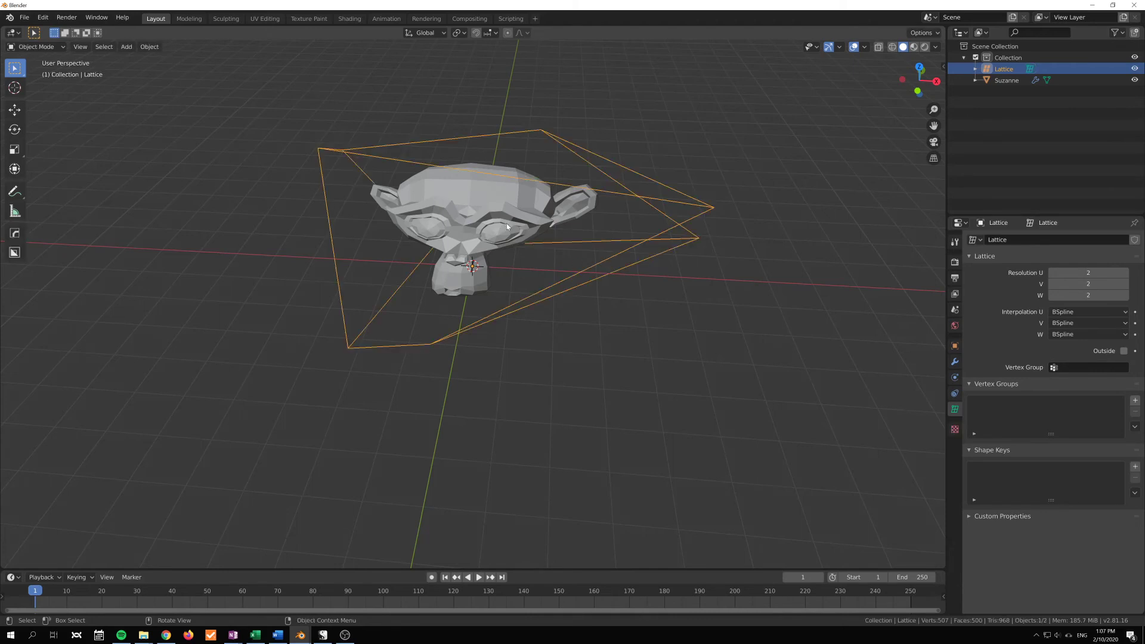
- Add a second lattice object at the 3D cursor beneath the back of Suzanne's head
middle_drag(507, 223, 596, 191)
click(525, 221)
middle_drag(525, 221, 485, 218)
key(shift+a)
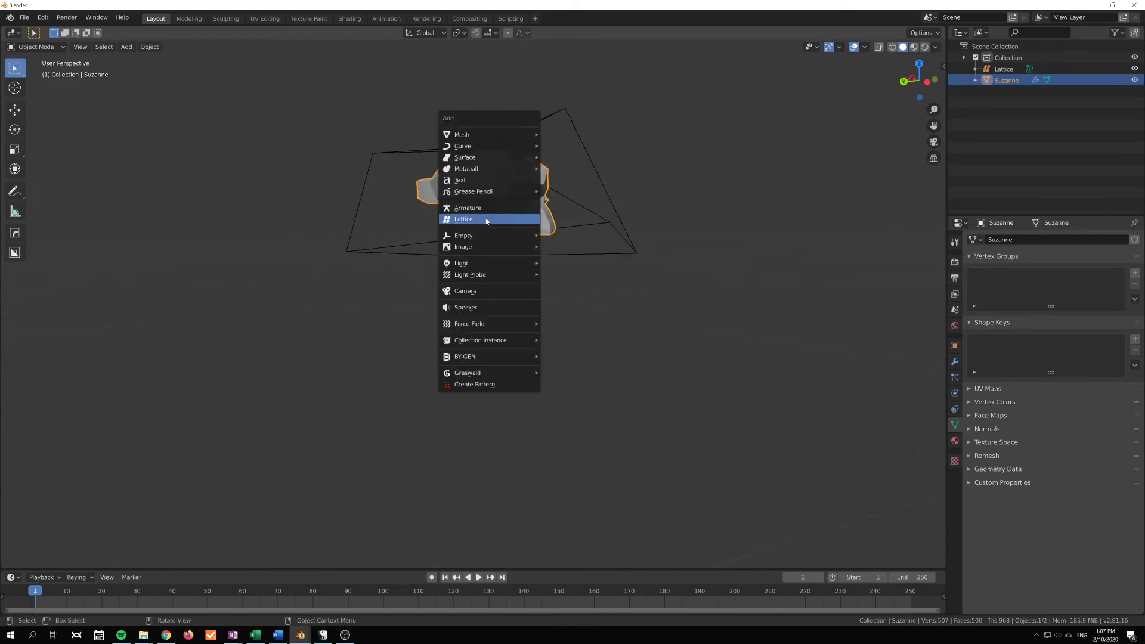
click(460, 220)
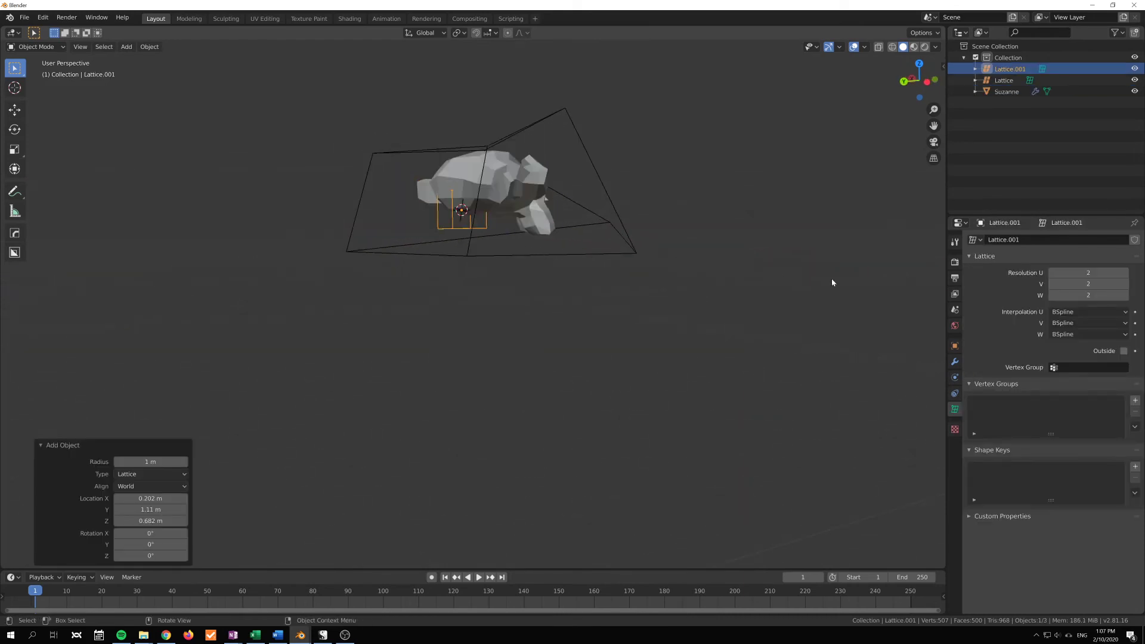
- Add a second Lattice modifier to Suzanne with Lattice.001 as its object
click(955, 362)
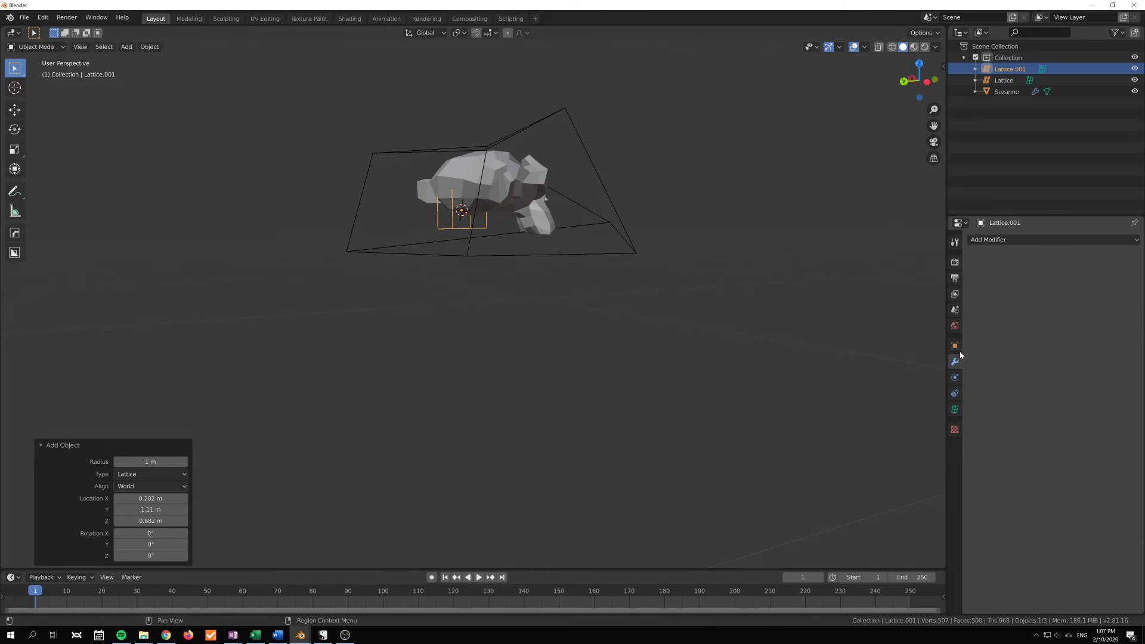
click(525, 199)
click(1002, 240)
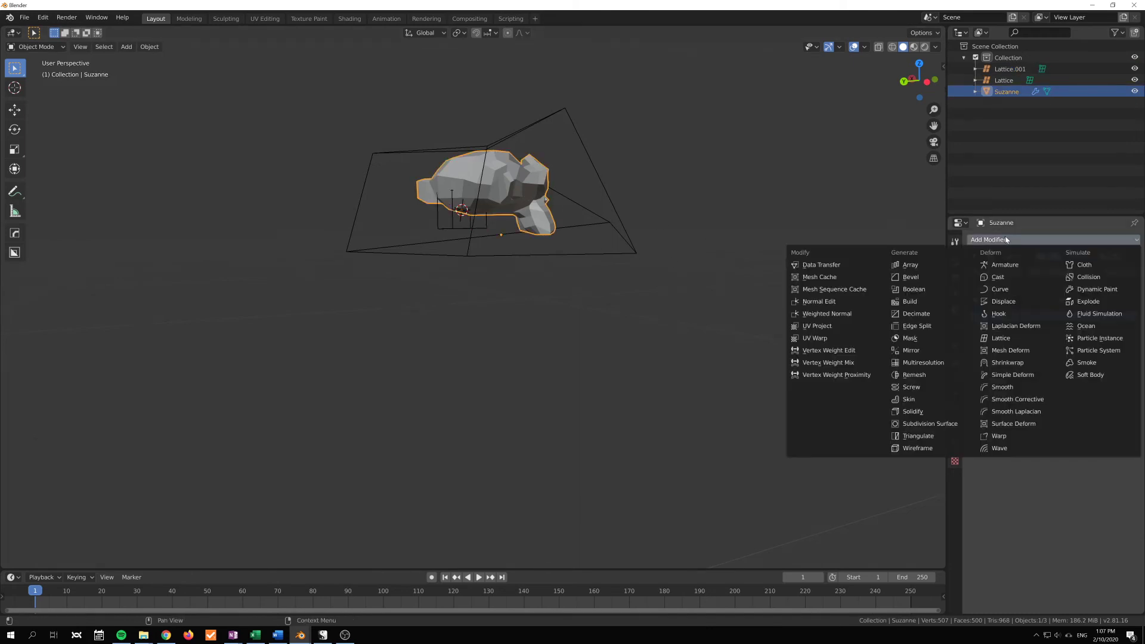
click(1025, 338)
click(1008, 382)
click(1001, 408)
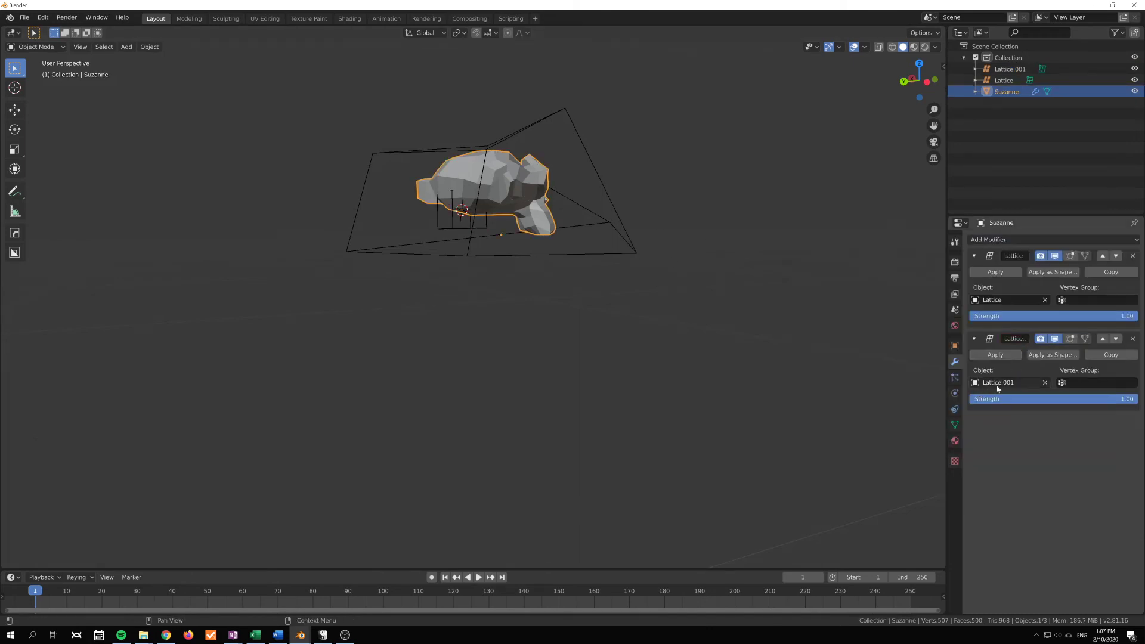
- Move the lower control points of Lattice.001 outward and slightly down on both sides, and leave Edit Mode
click(454, 230)
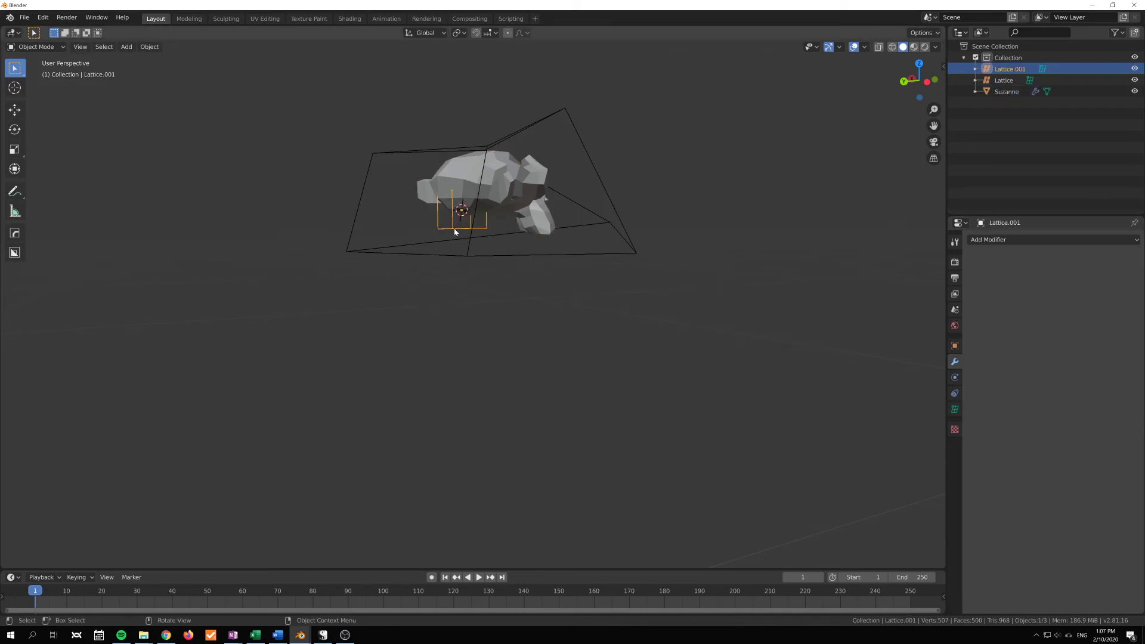
key(Tab)
middle_drag(429, 223, 408, 223)
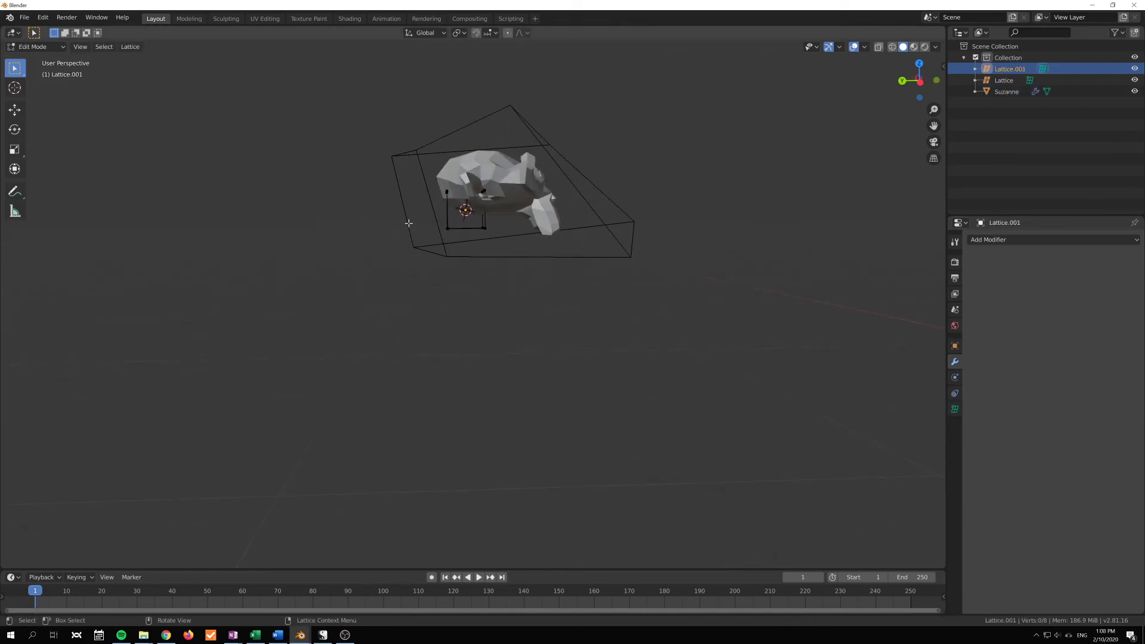
drag(435, 216, 498, 239)
key(g)
click(423, 241)
key(g)
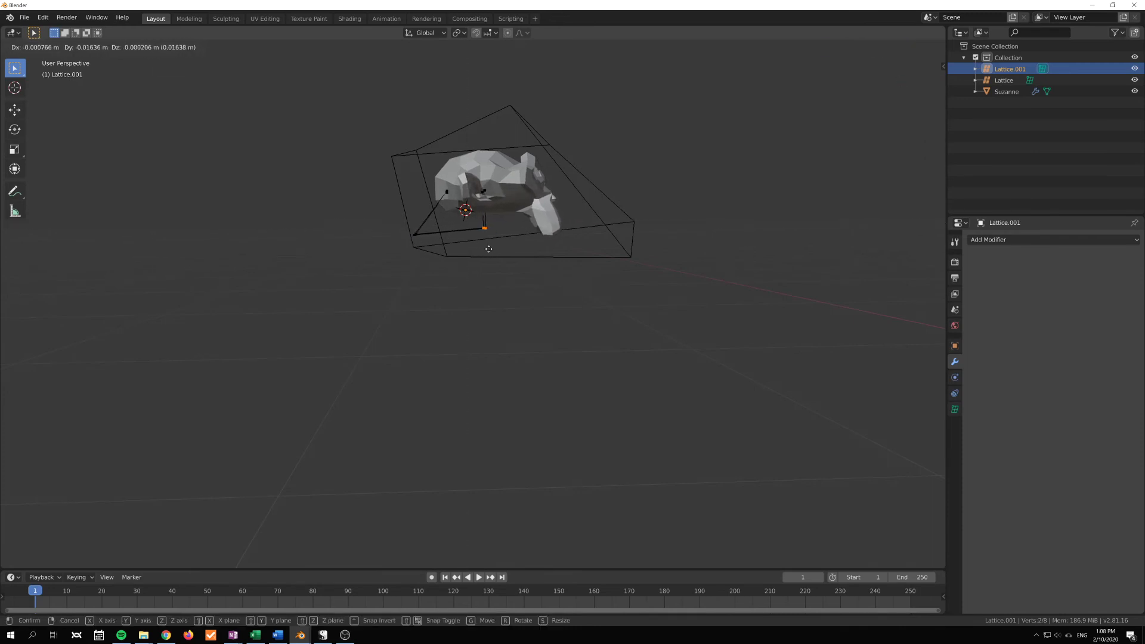
click(495, 254)
key(Tab)
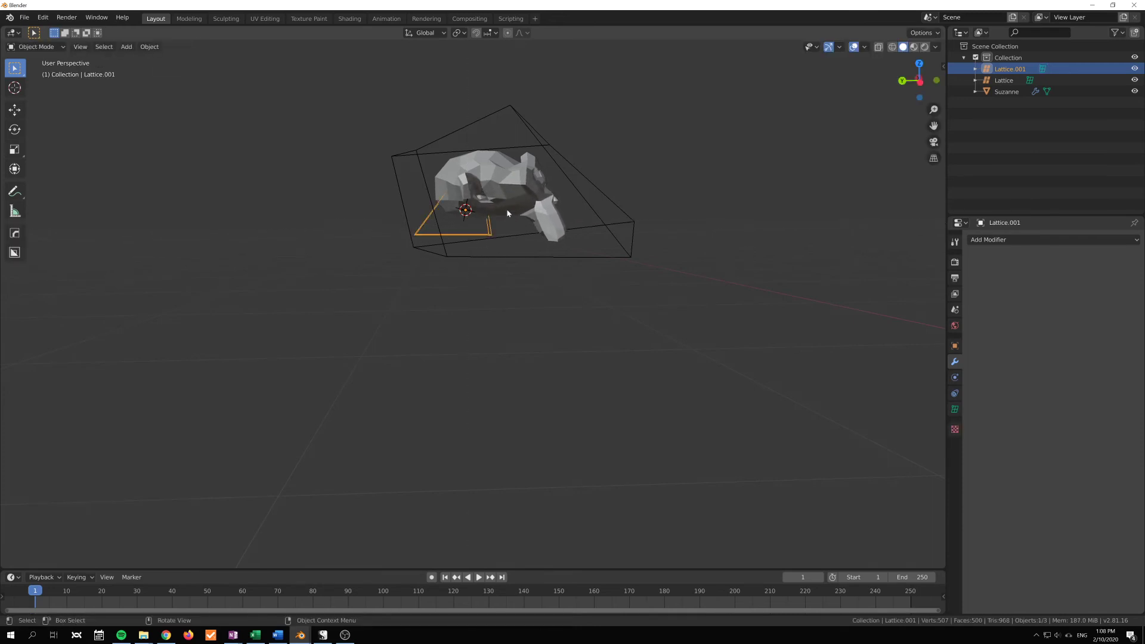
- Move the lower control points of Lattice.001 nearest Suzanne's face by about 0.01 m in X, 0.06 m in Y and 0.07 m in Z
click(484, 216)
click(489, 238)
key(alt+a)
click(493, 207)
click(489, 234)
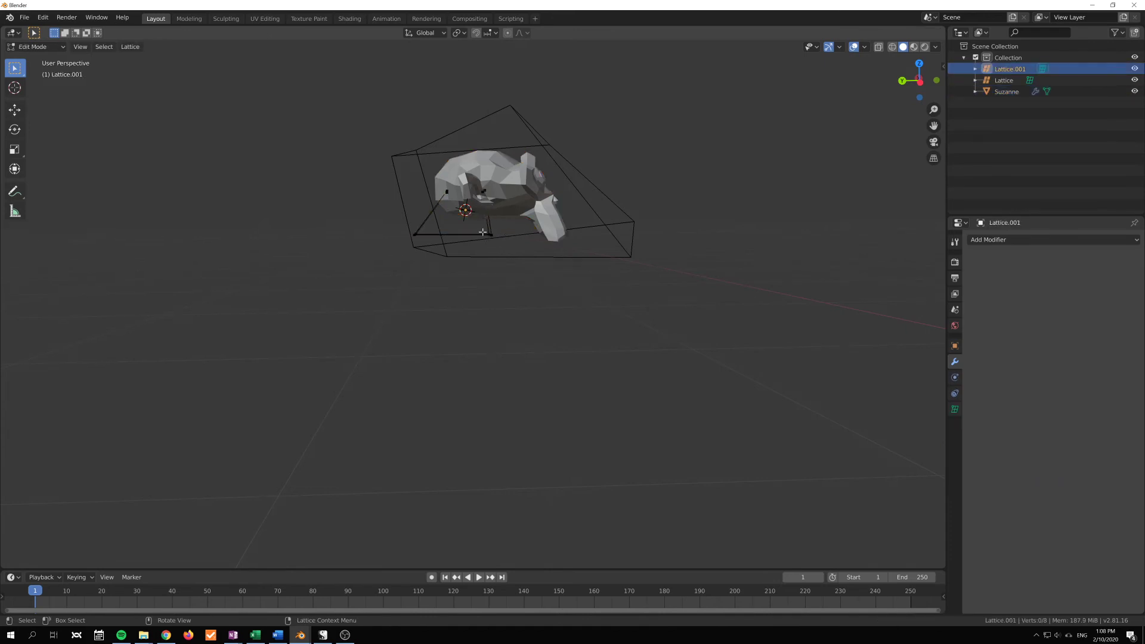
key(Tab)
key(b)
drag(487, 233, 492, 240)
key(g)
click(539, 224)
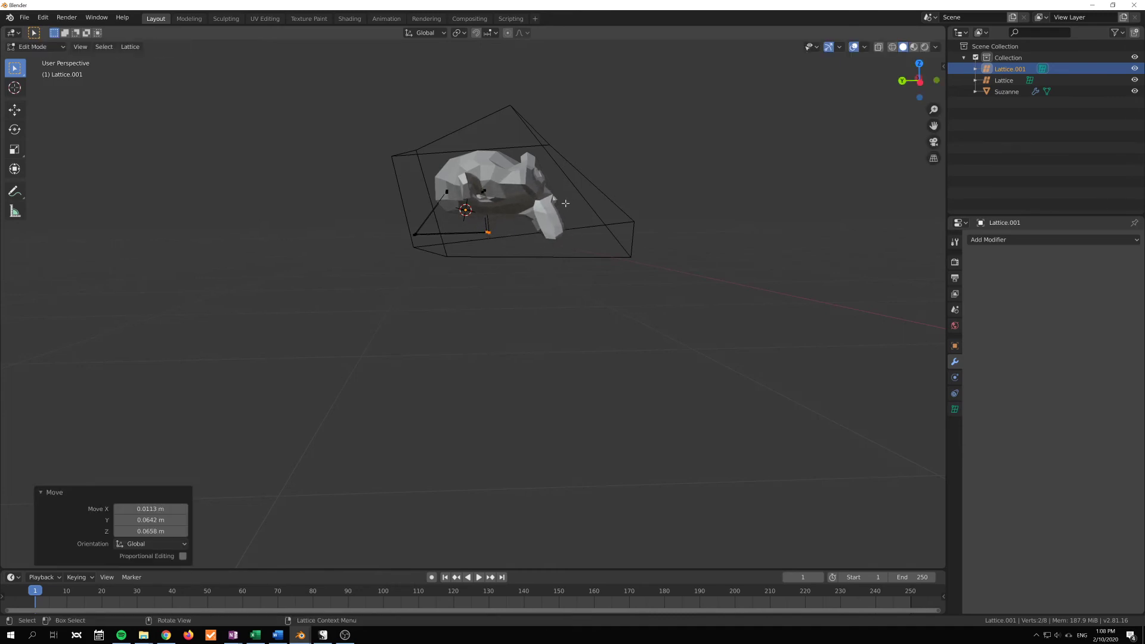
key(g)
key(Escape)
- Reposition the upper back control points of Lattice.001 with two freehand moves and return to Object Mode
drag(432, 177, 459, 199)
key(g)
click(478, 215)
middle_drag(477, 214, 519, 281)
key(g)
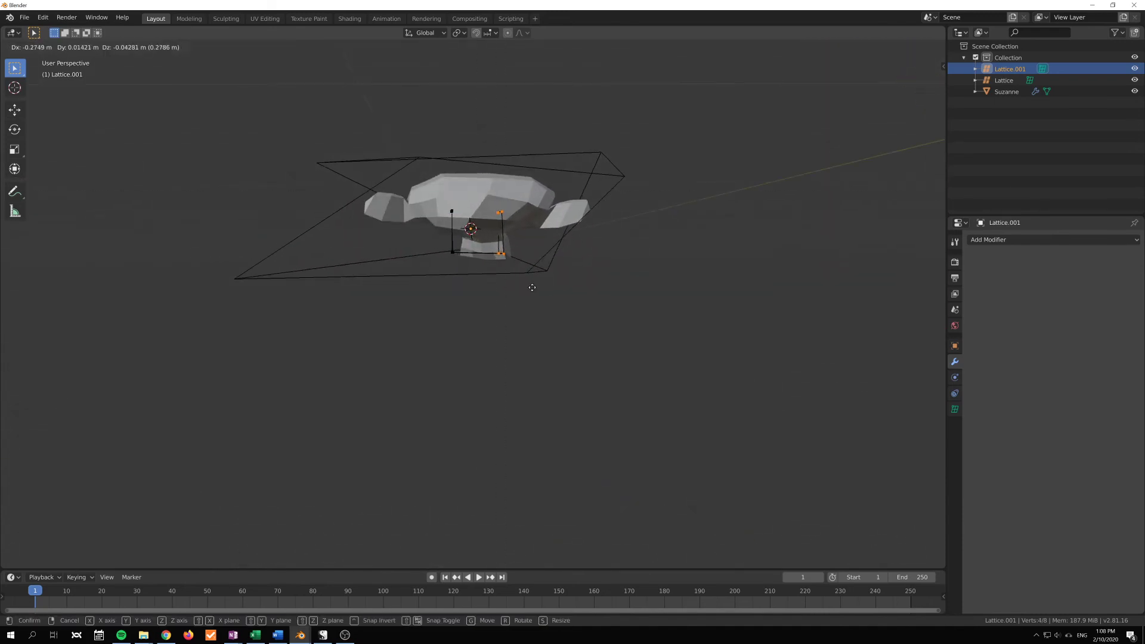
click(530, 281)
key(Tab)
- Set the strength of Suzanne's second Lattice modifier to 0.47
click(480, 245)
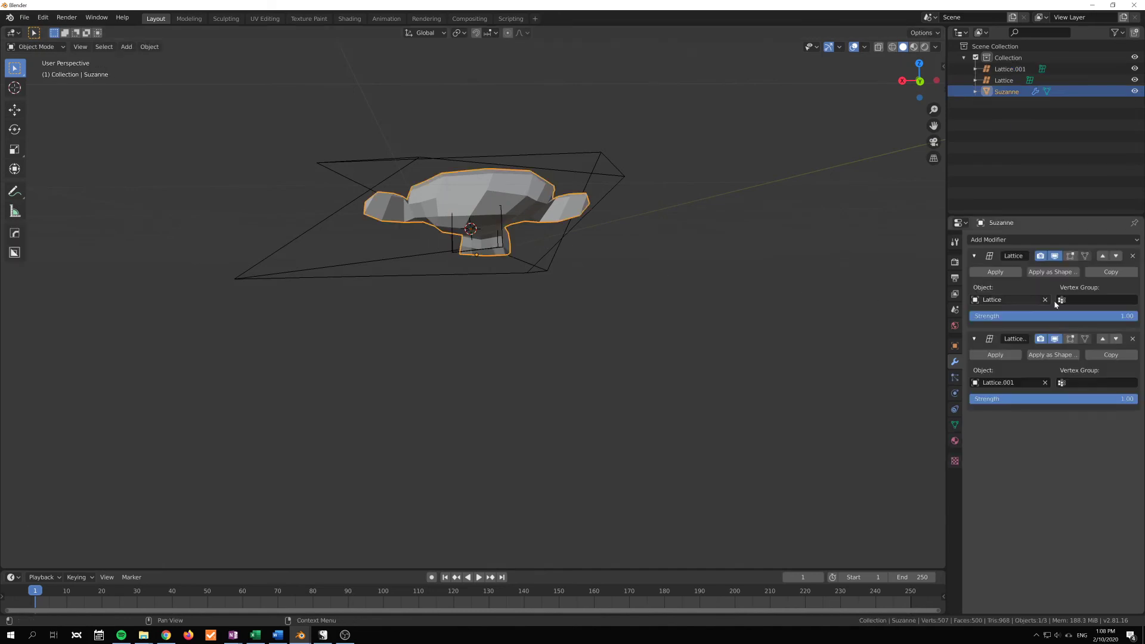
drag(1113, 398, 1049, 398)
middle_drag(619, 294, 503, 265)
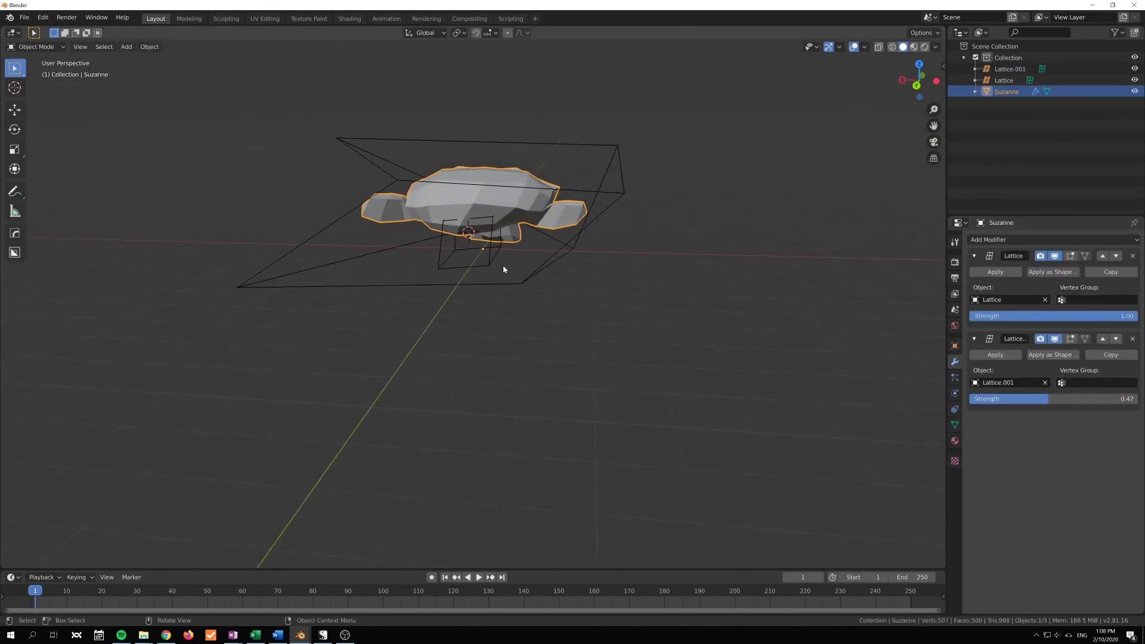
key(Tab)
key(Tab)
- Apply both Lattice modifiers to Suzanne's mesh
middle_drag(460, 254, 542, 248)
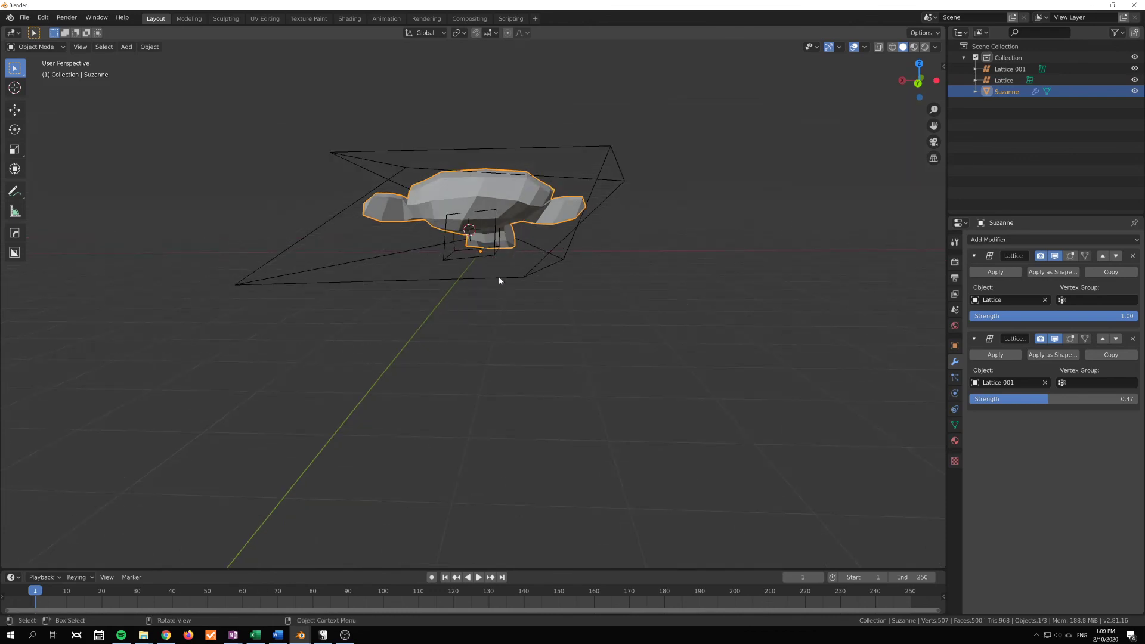
click(996, 272)
click(996, 272)
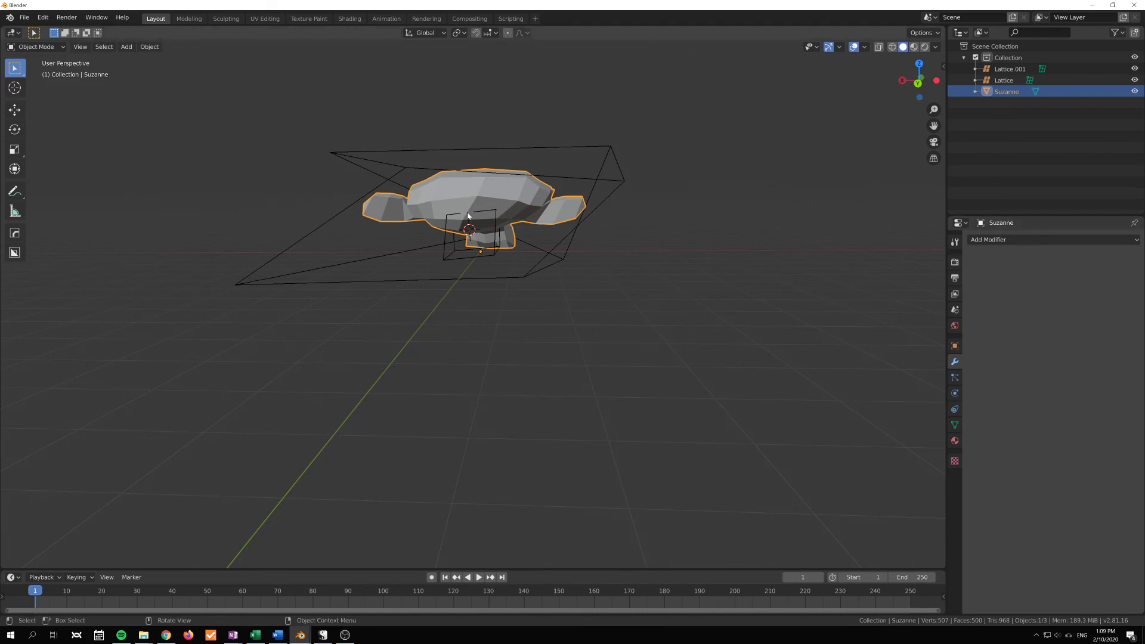
- Delete both lattice objects and select the deformed Suzanne head
click(525, 266)
click(531, 273)
key(x)
click(493, 260)
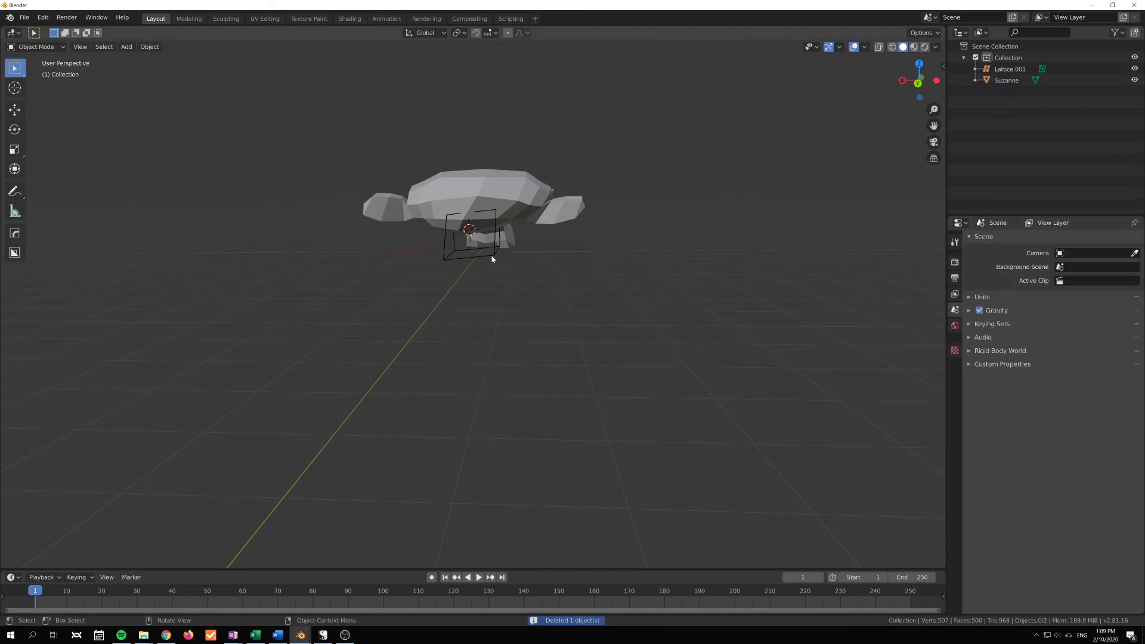
click(493, 260)
key(x)
click(492, 255)
click(496, 221)
middle_drag(496, 221, 633, 295)
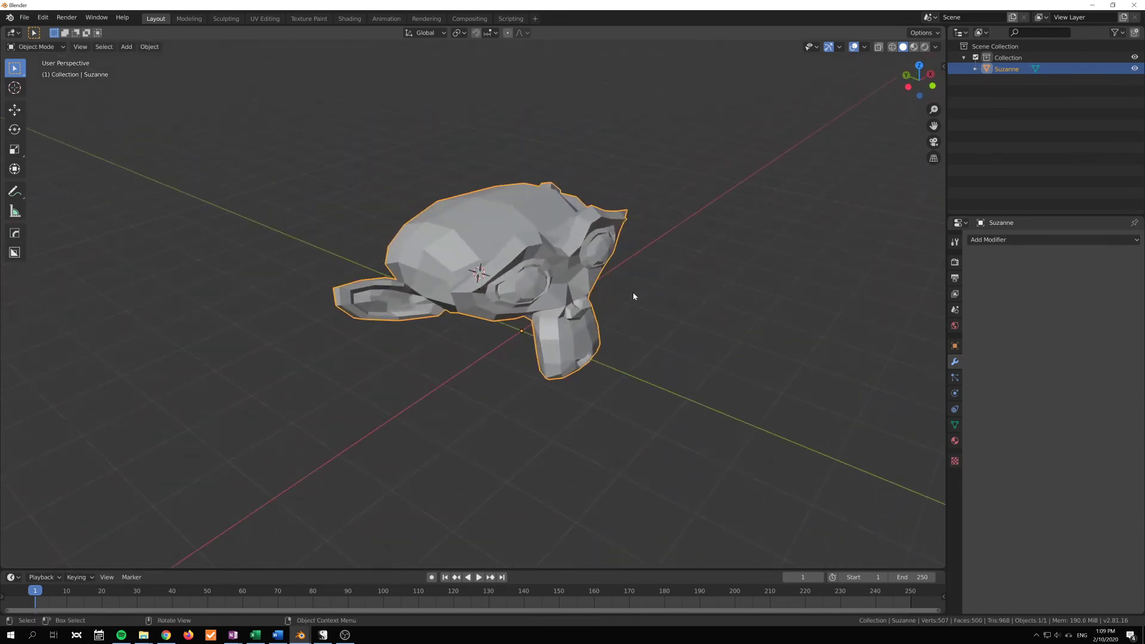